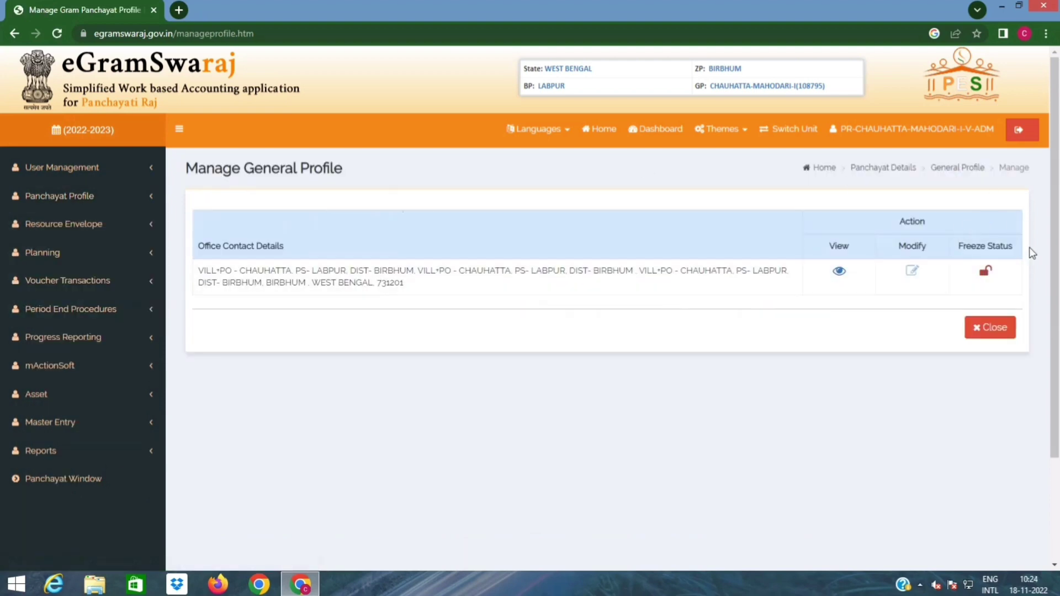
- Unfreeze the Gram Panchayat's general profile after reviewing its general details
left_click(984, 273)
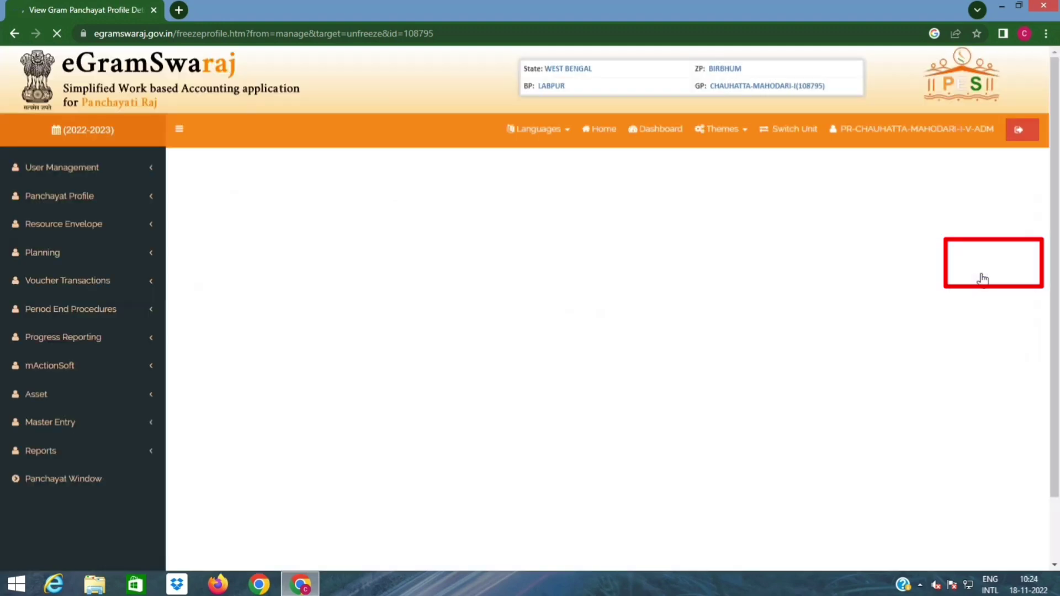
scroll(802, 301, "down", 8)
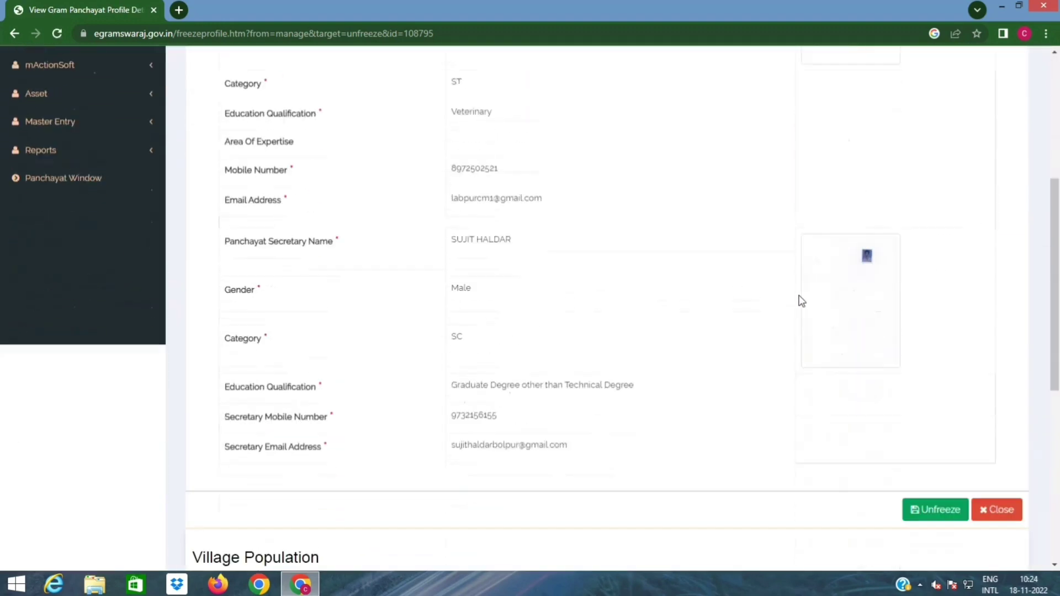
scroll(670, 249, "up", 4)
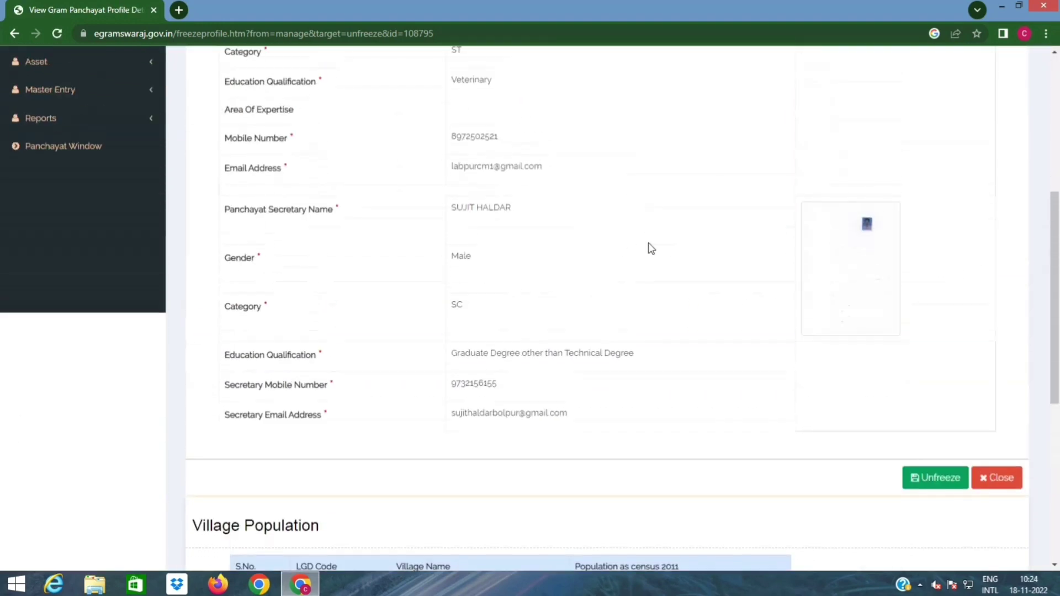
scroll(530, 243, "up", 5)
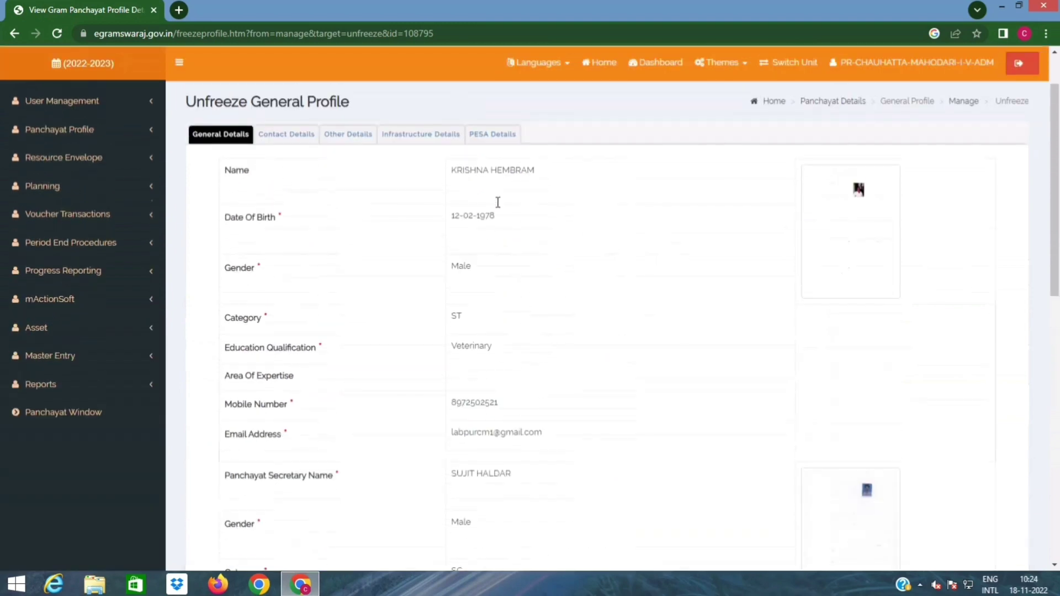
scroll(497, 201, "down", 2)
scroll(497, 231, "down", 2)
scroll(575, 276, "down", 5)
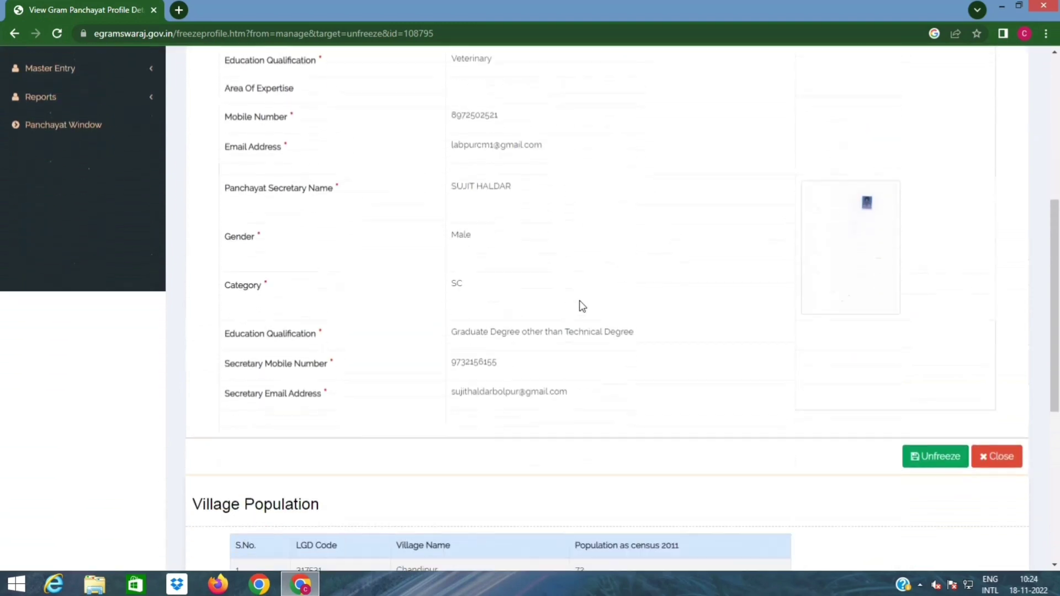
left_click(937, 286)
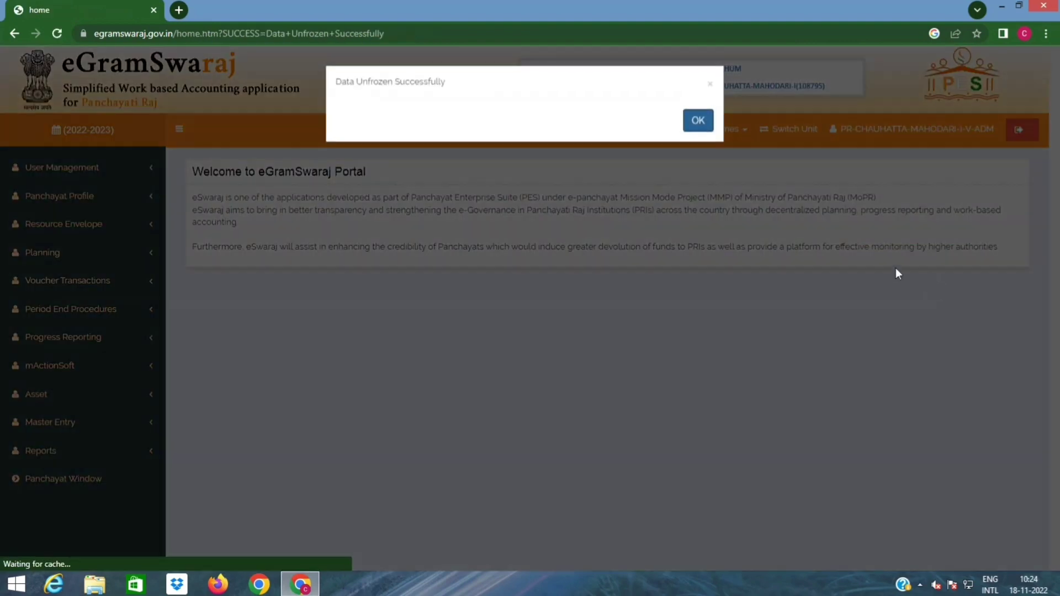
left_click(697, 120)
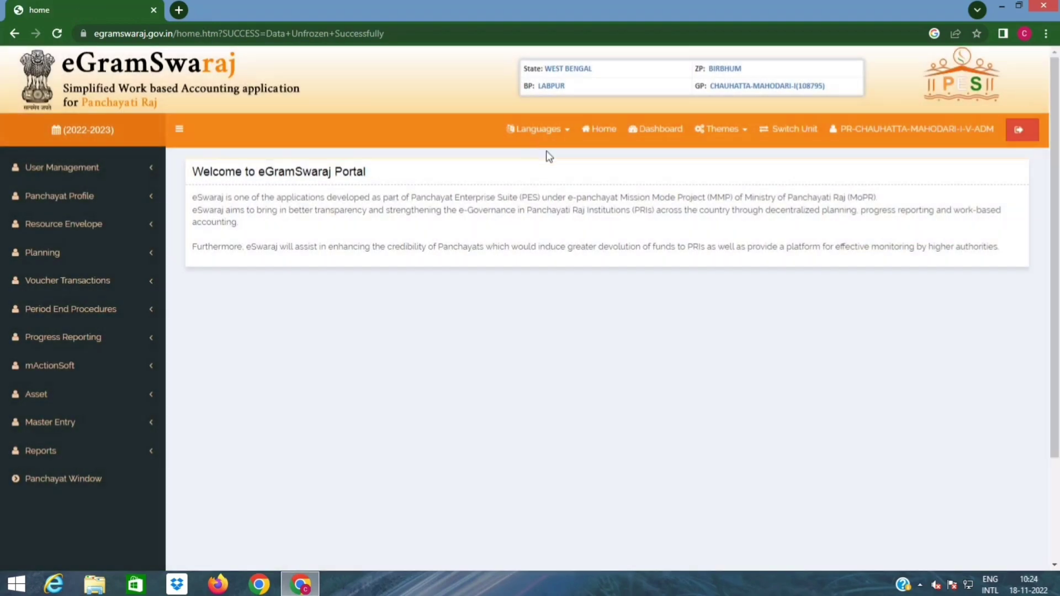
- Open the Gram Panchayat's general profile for modification from the manage page
left_click(71, 197)
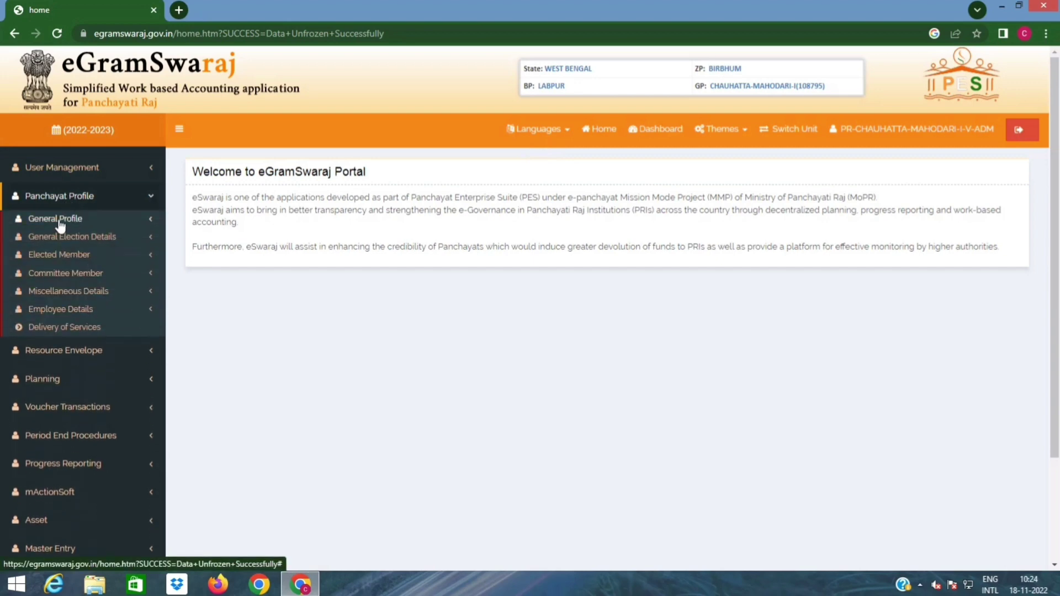
left_click(42, 237)
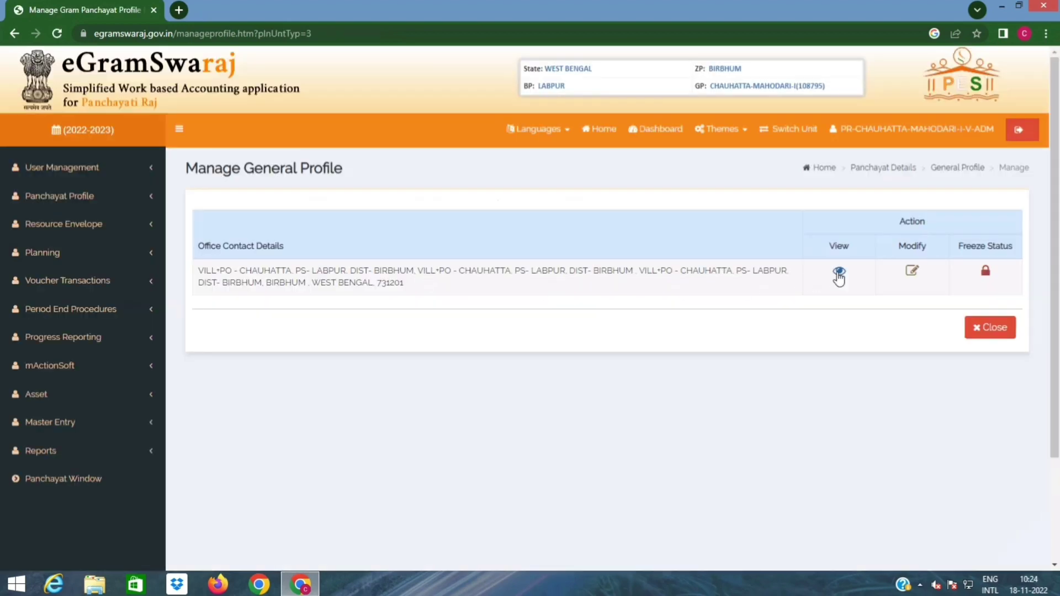
left_click(912, 272)
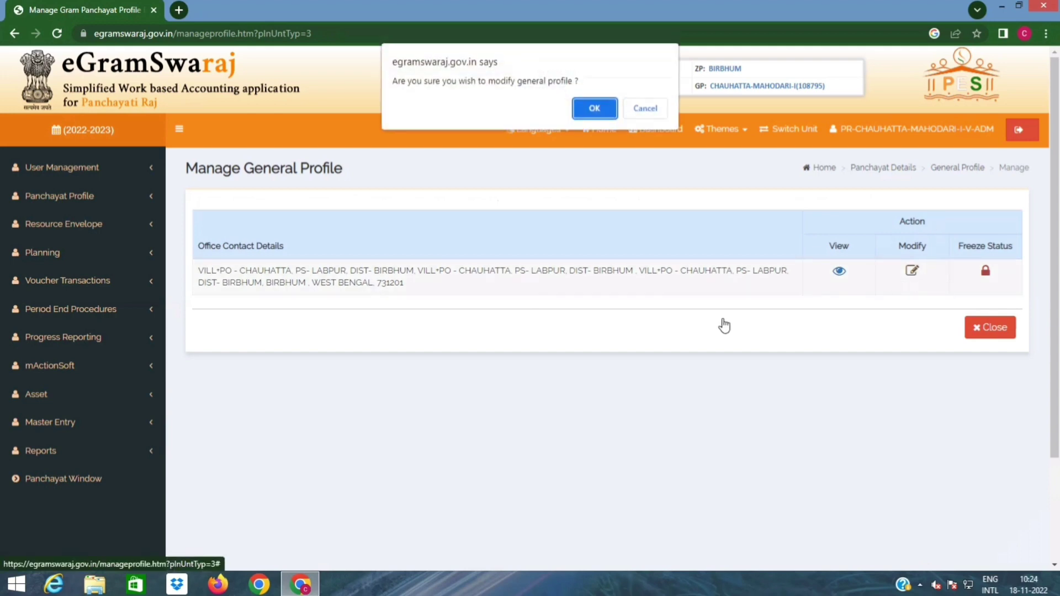
left_click(592, 109)
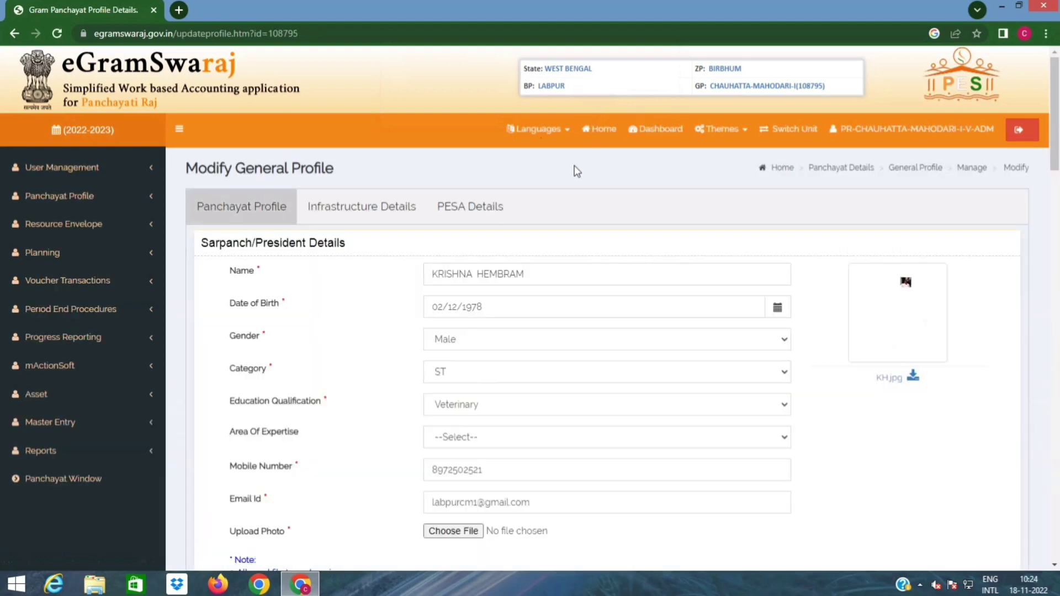
- Replace the officer/secretary's name with the new secretary's name and set the gender to Male
scroll(575, 171, "down", 3)
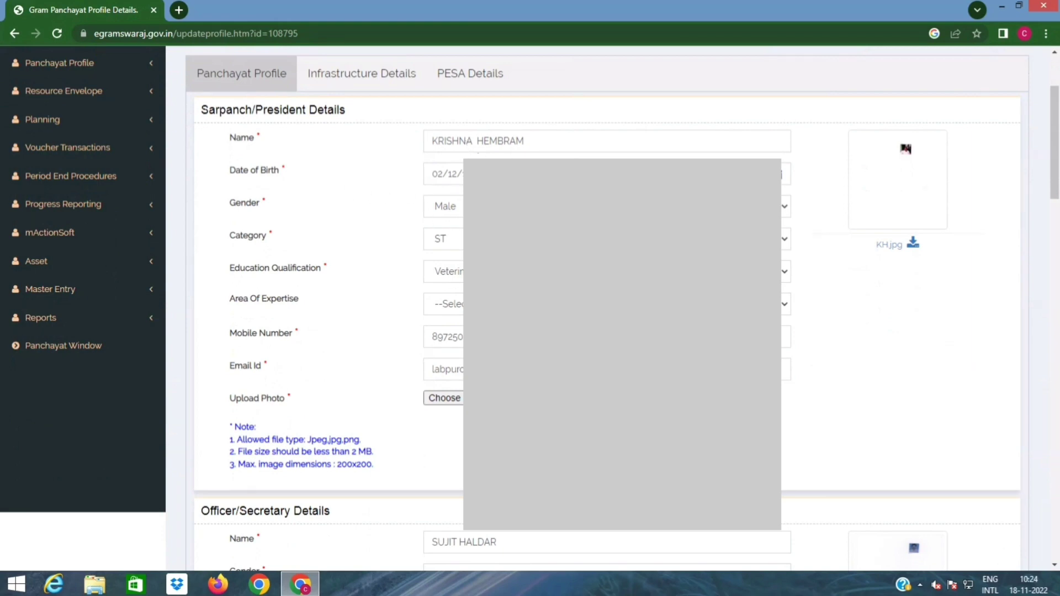
scroll(607, 309, "down", 1)
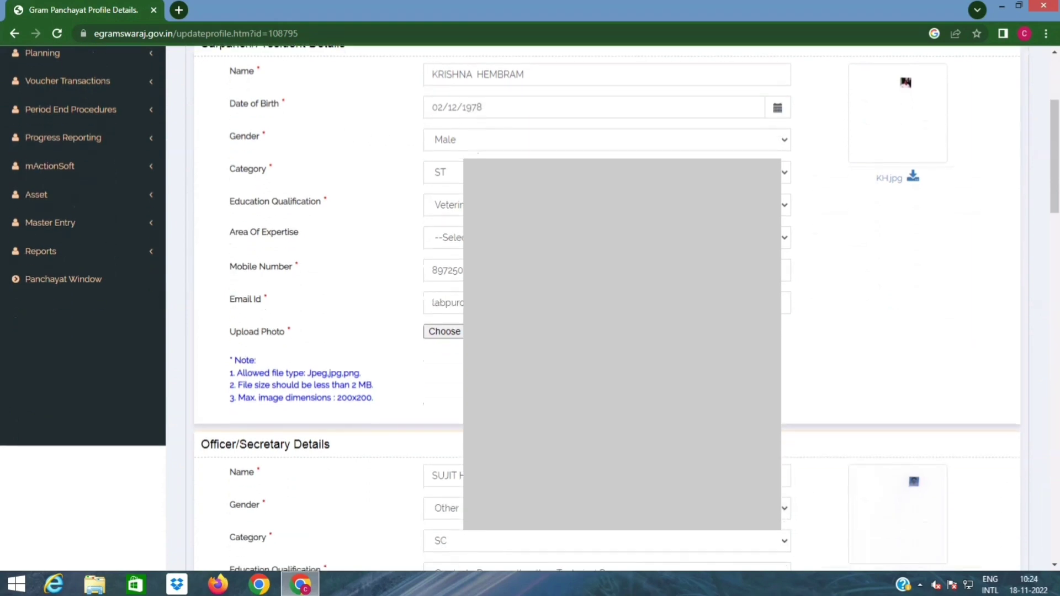
scroll(608, 309, "down", 2)
scroll(607, 309, "down", 2)
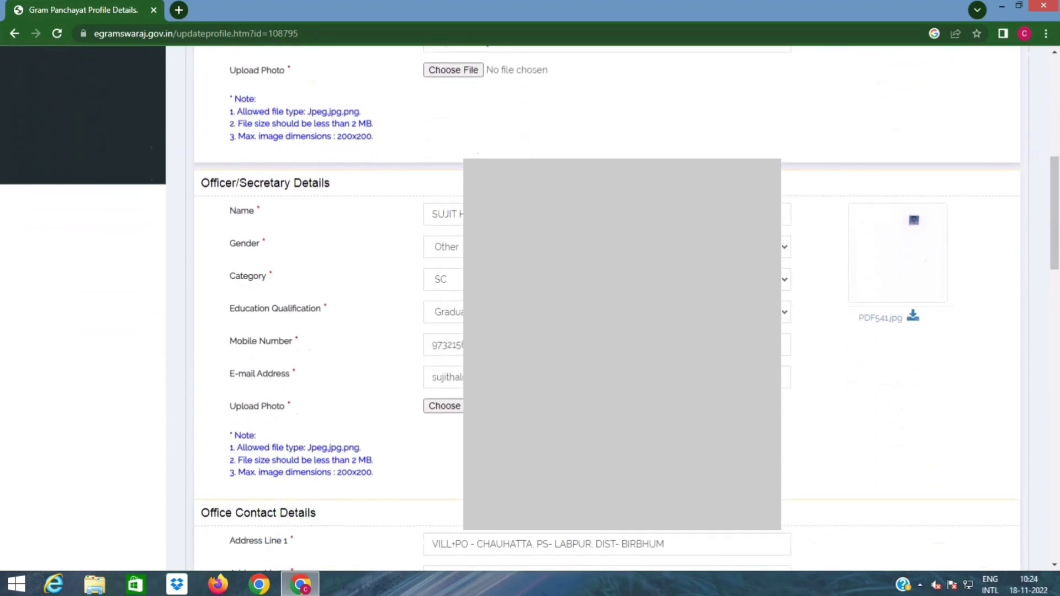
left_click_drag(525, 209, 416, 207)
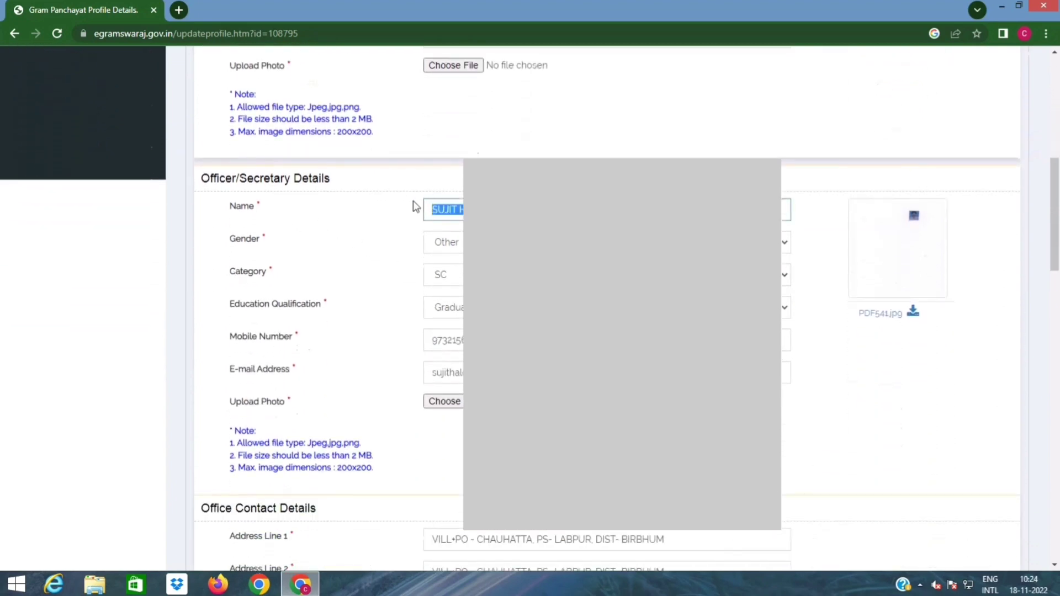
type("SOUME")
left_click(452, 242)
left_click(445, 271)
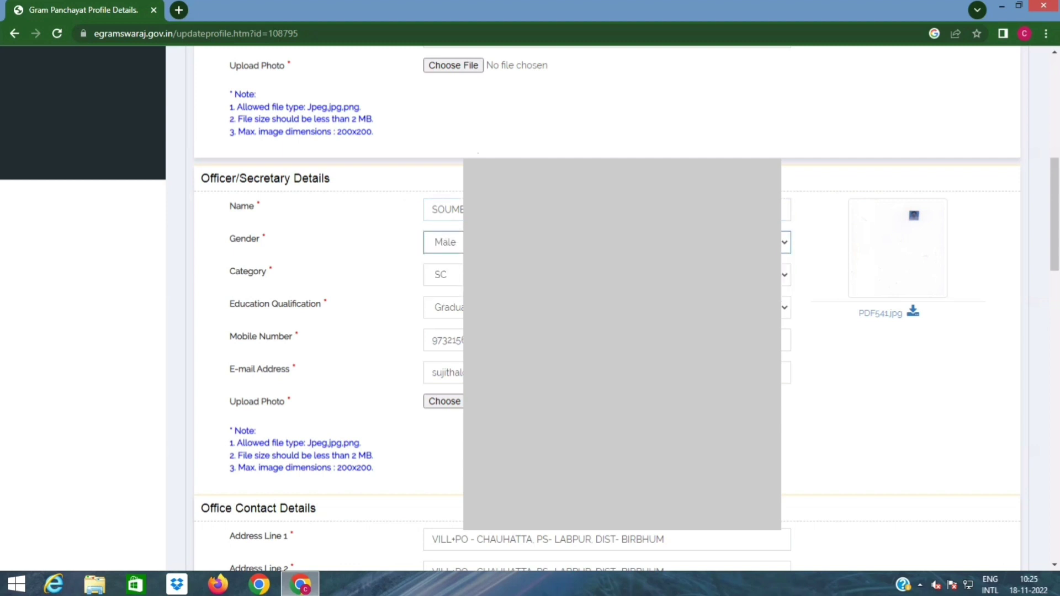
- Set the secretary's category to General and the education qualification to a graduate degree
left_click(459, 278)
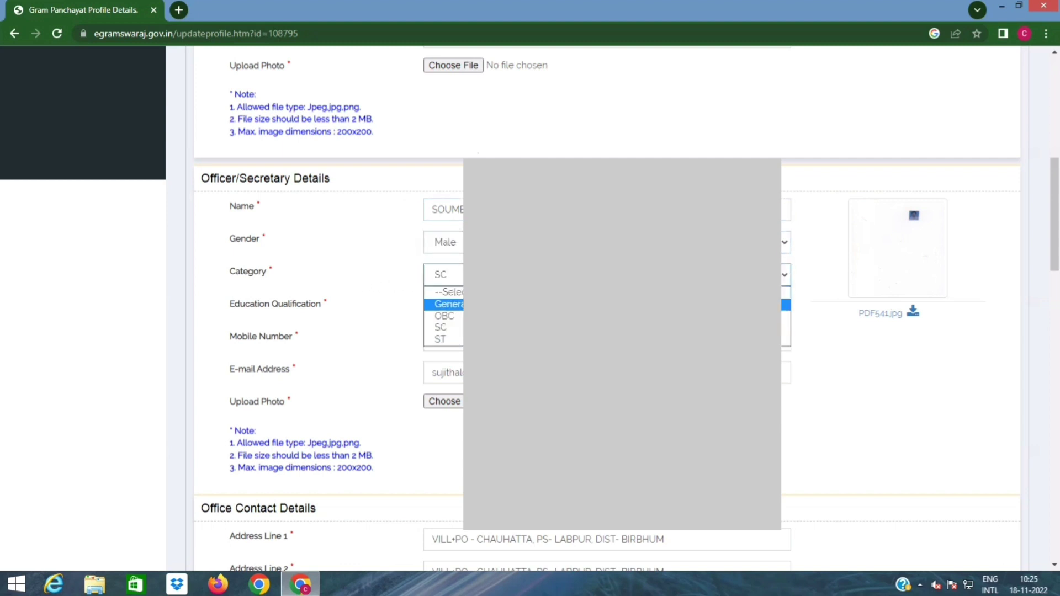
left_click(447, 304)
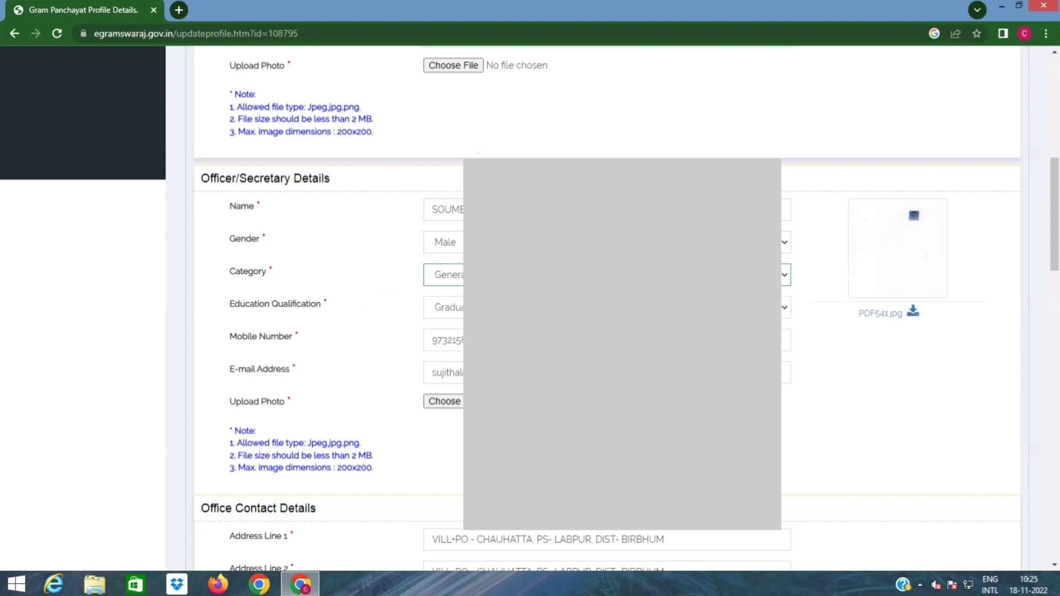
left_click(447, 307)
left_click(444, 490)
- Replace the secretary's mobile number and e-mail address with the new secretary's contact details
key("Tab")
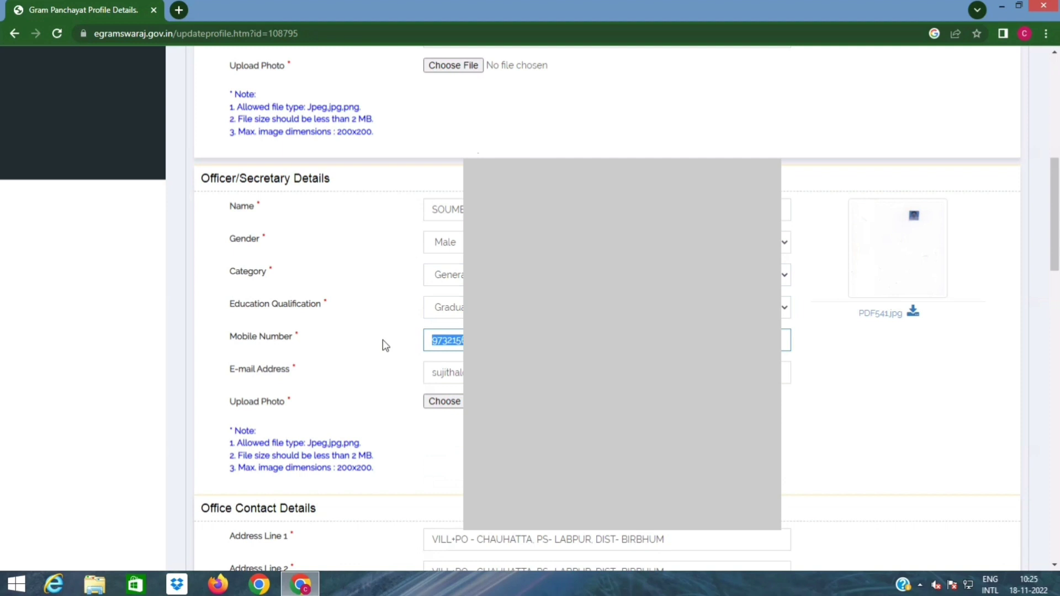
type("8348")
- Upload the image secretary.jpg from the Documents folder as the secretary's photo
left_click(450, 402)
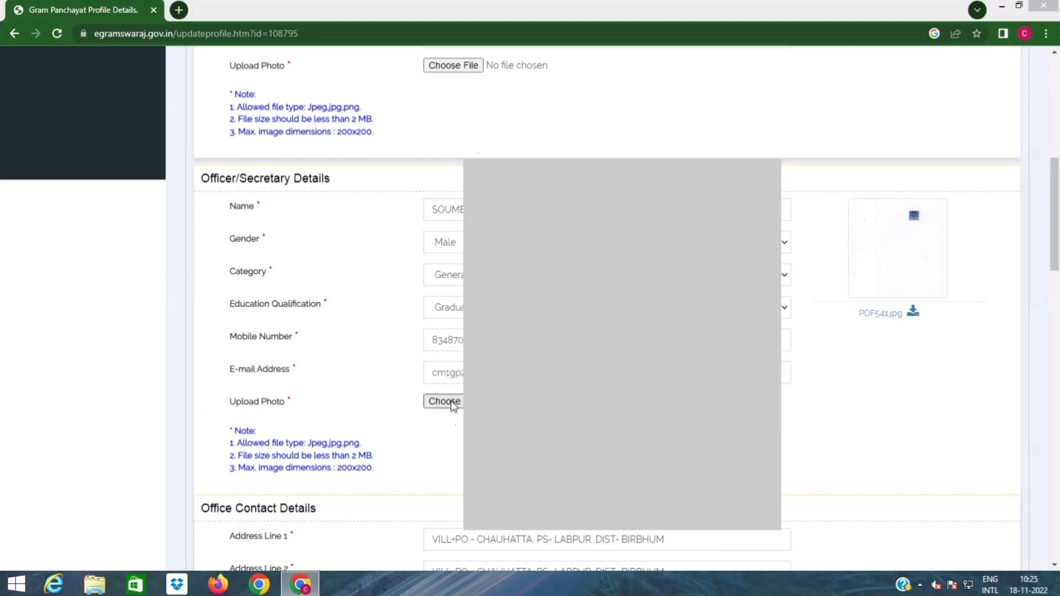
scroll(377, 306, "down", 10)
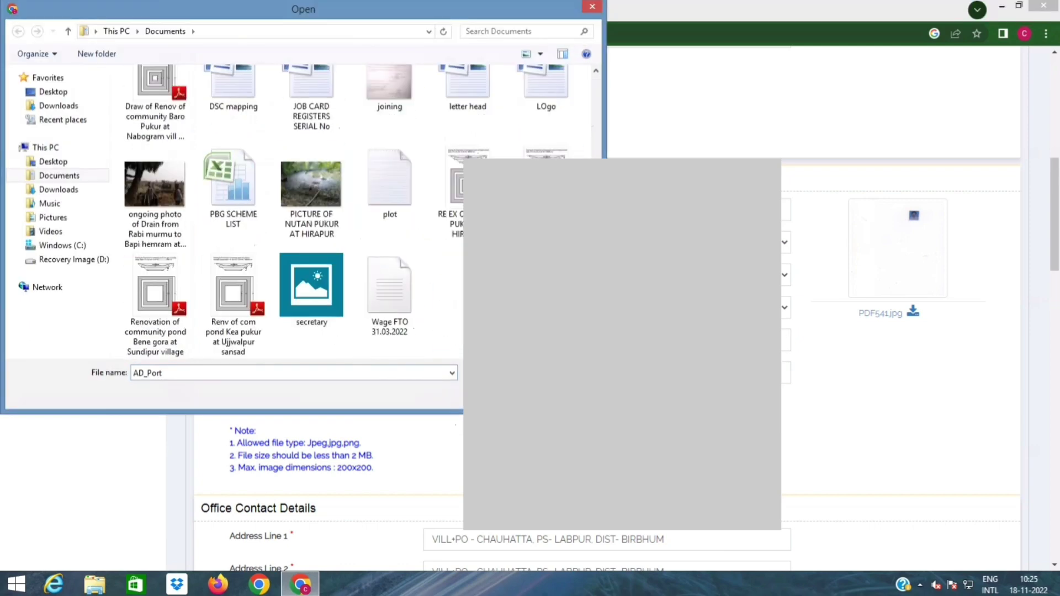
left_click(311, 291)
left_click(494, 393)
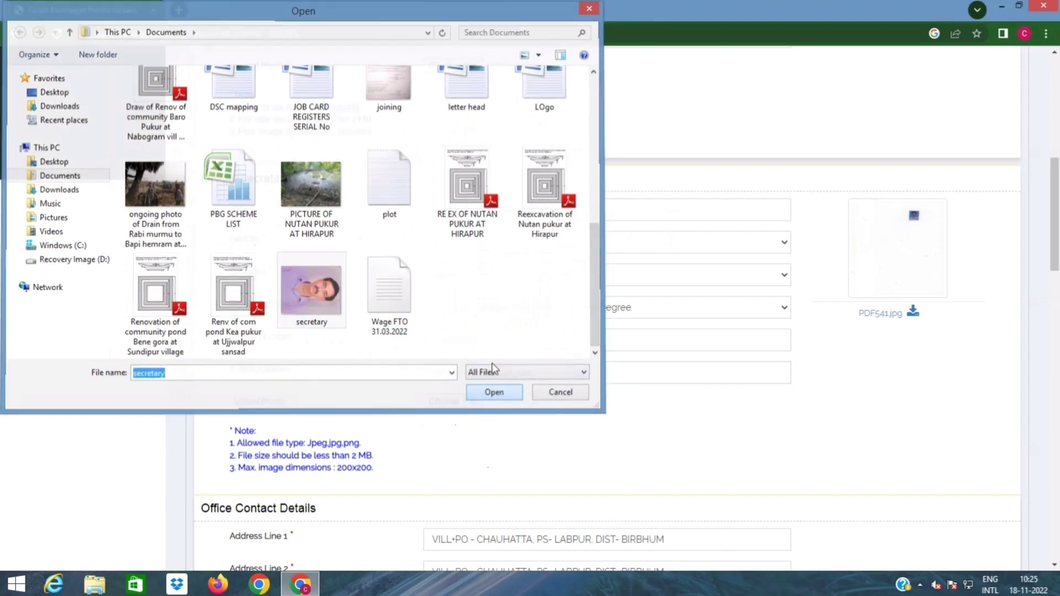
- Set the village in the office contact details to Chauhata
scroll(492, 359, "down", 6)
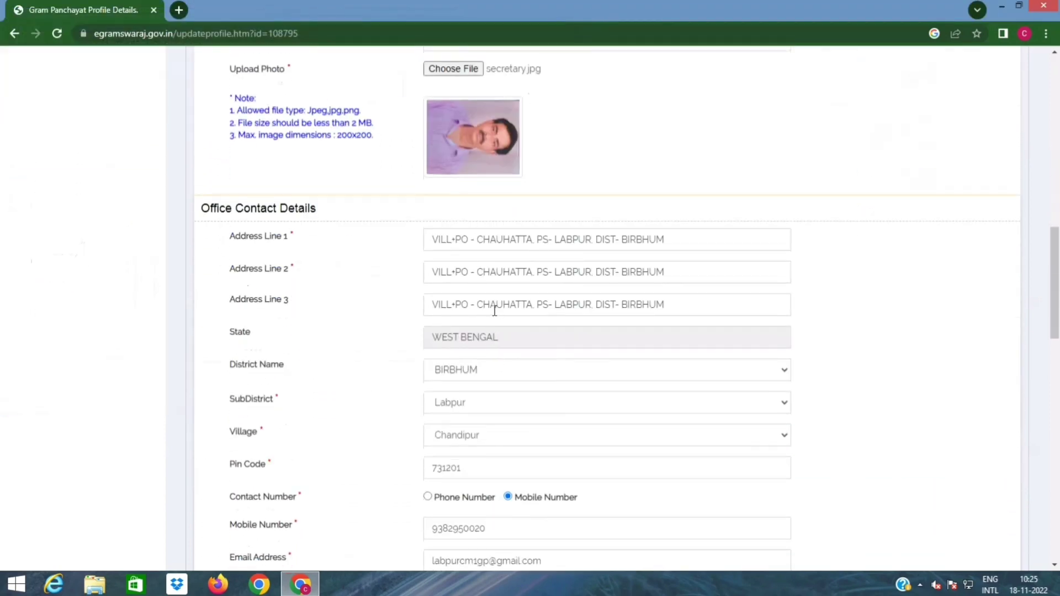
scroll(494, 311, "down", 4)
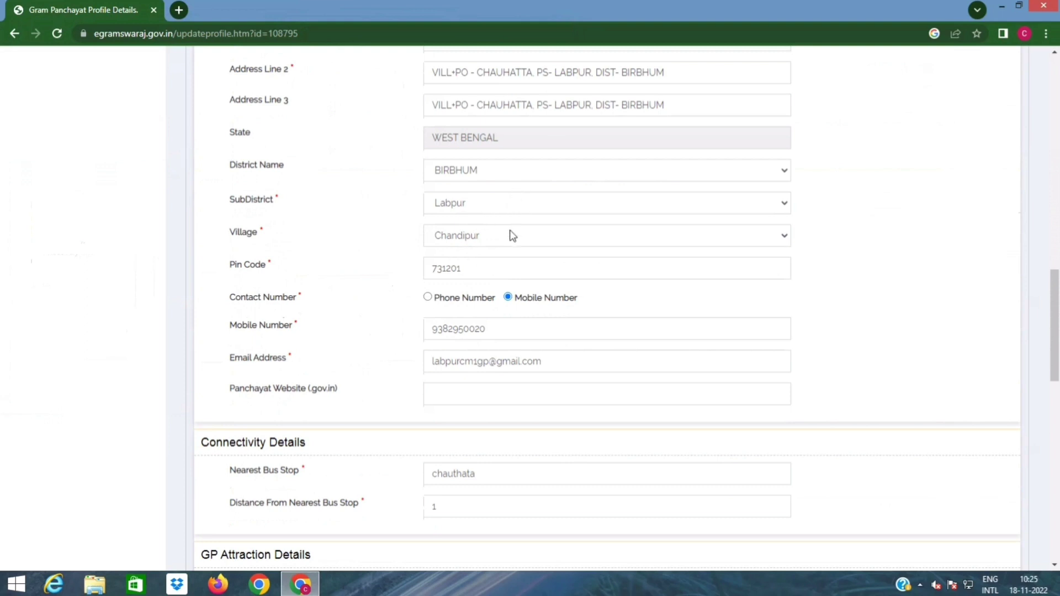
scroll(509, 220, "up", 2)
scroll(513, 309, "down", 1)
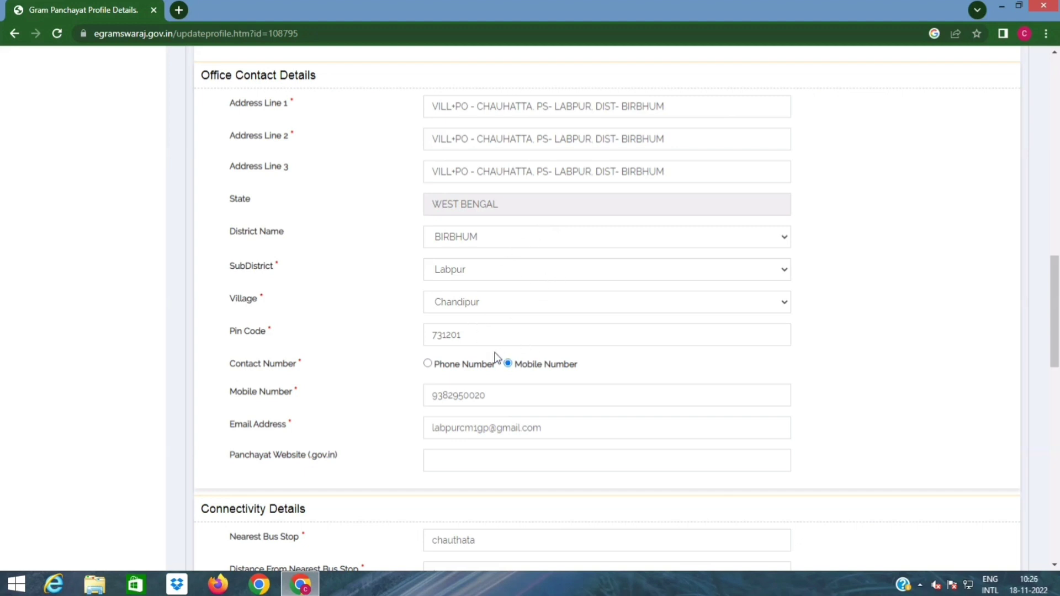
left_click(496, 302)
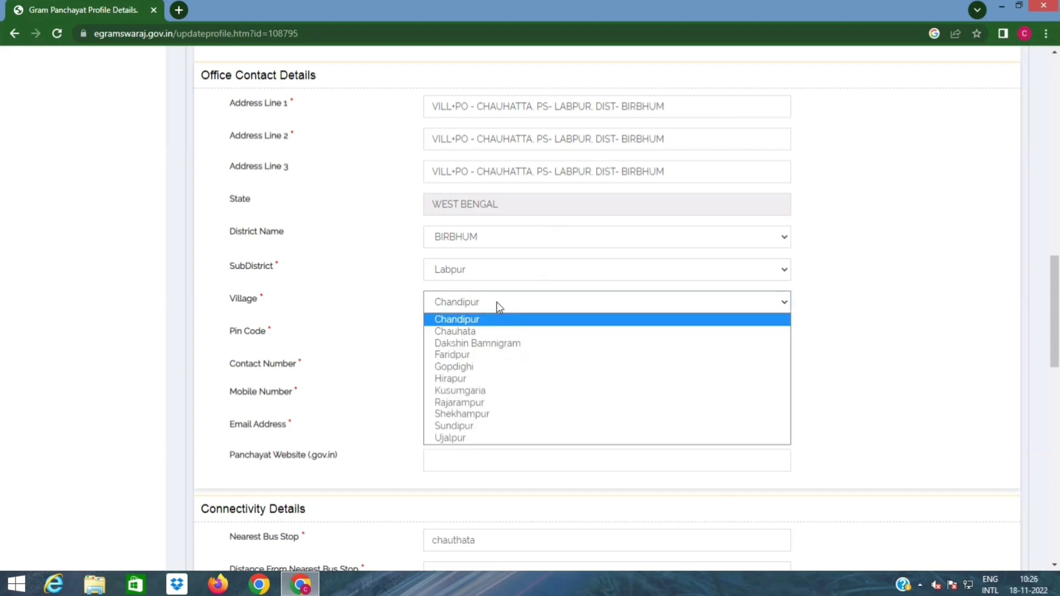
left_click(479, 331)
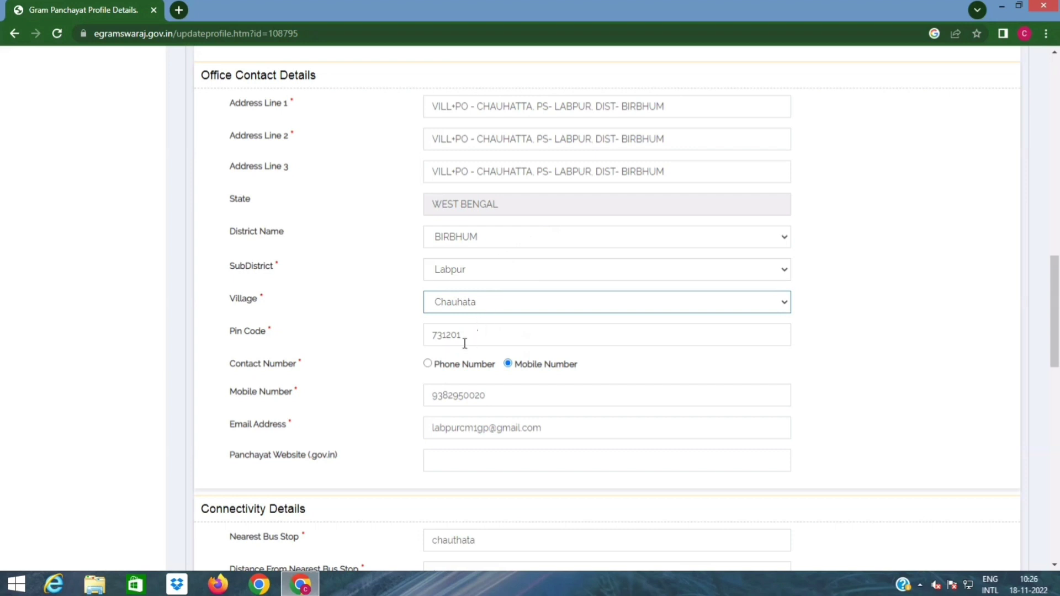
- Re-enter the mobile number in the office contact details
scroll(489, 384, "down", 1)
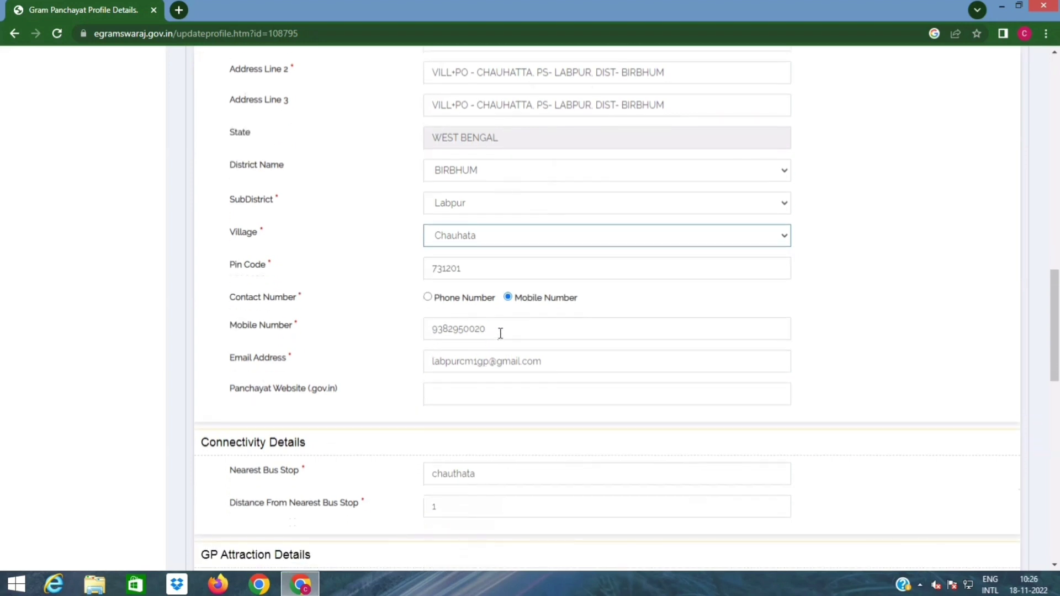
left_click_drag(489, 330, 419, 330)
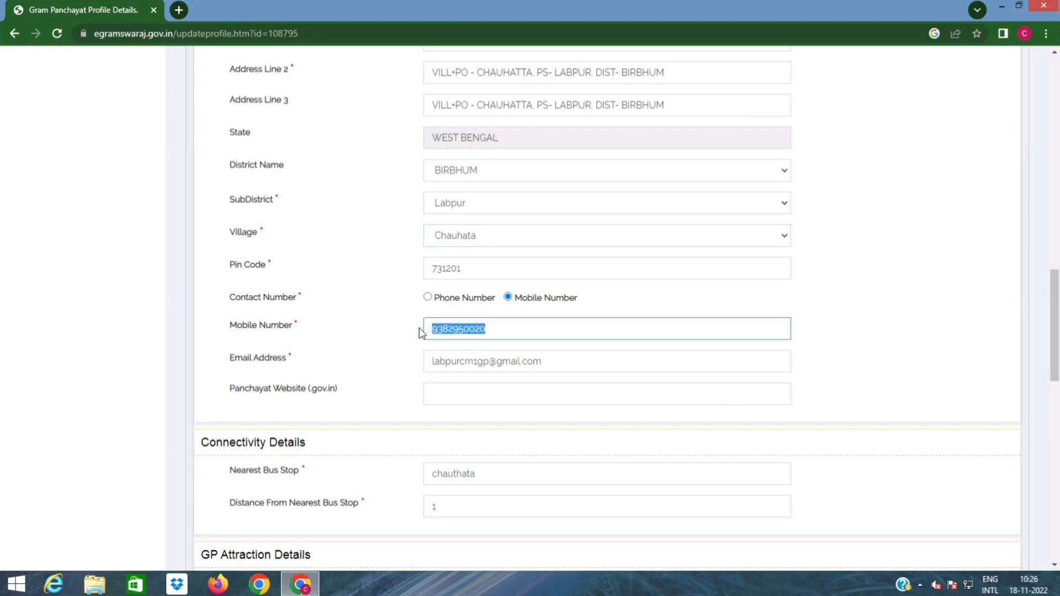
type("8")
scroll(419, 330, "down", 5)
left_click(487, 214)
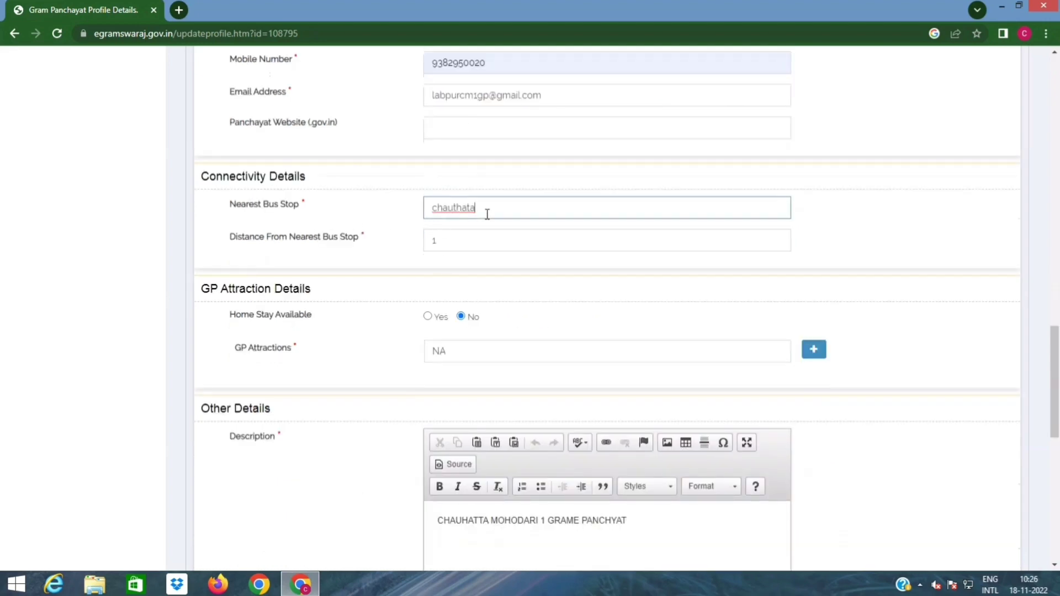
left_click(438, 242)
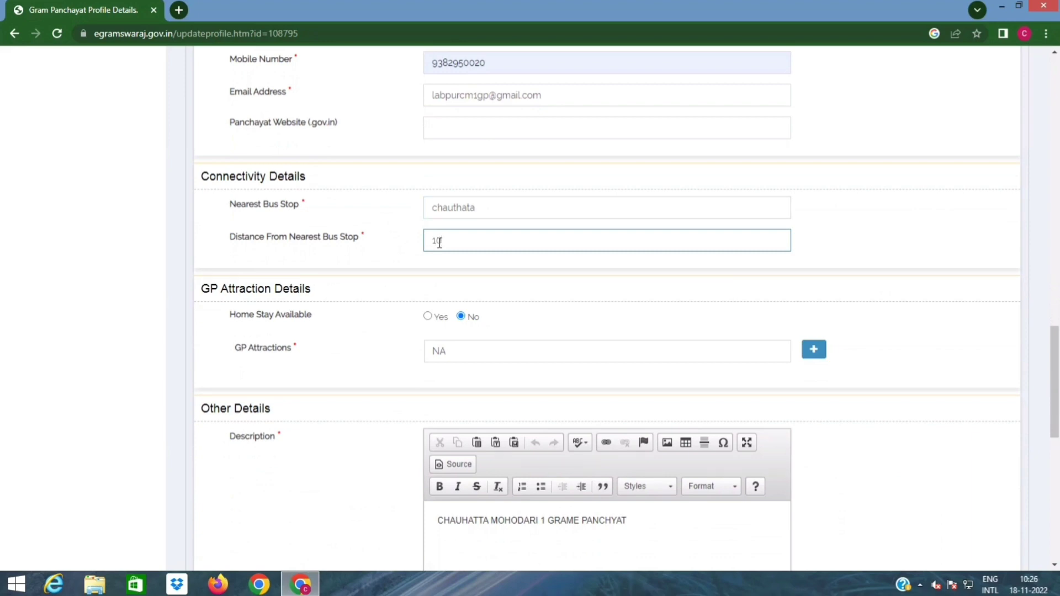
key("BackSpace")
- Correct the spelling in the profile description so it reads CHAUHATTA MOHODARI 1 GRAM PANCHAYAT
scroll(466, 354, "down", 3)
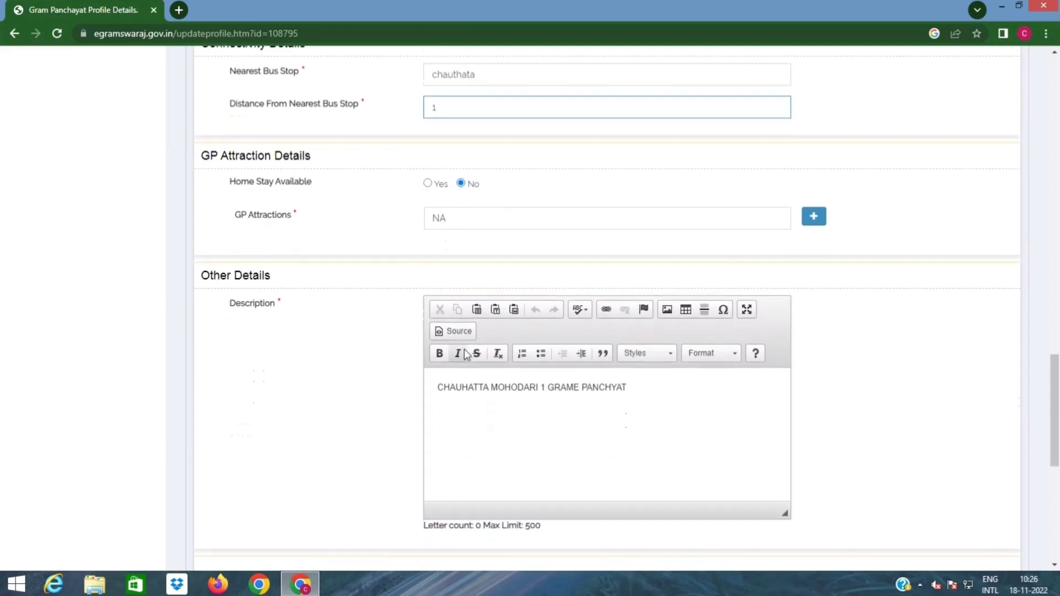
left_click(611, 389)
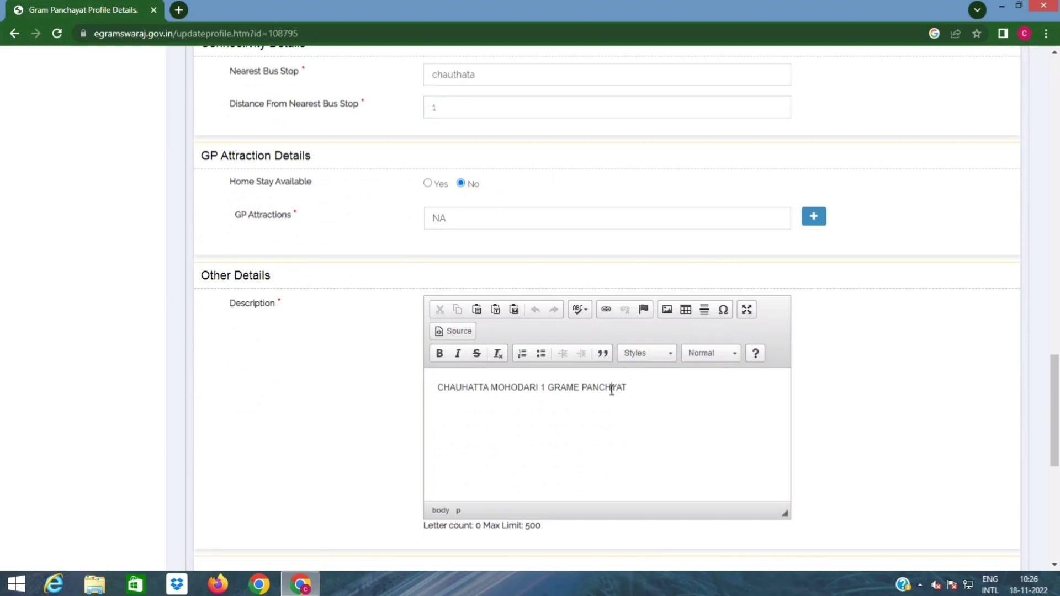
type("A")
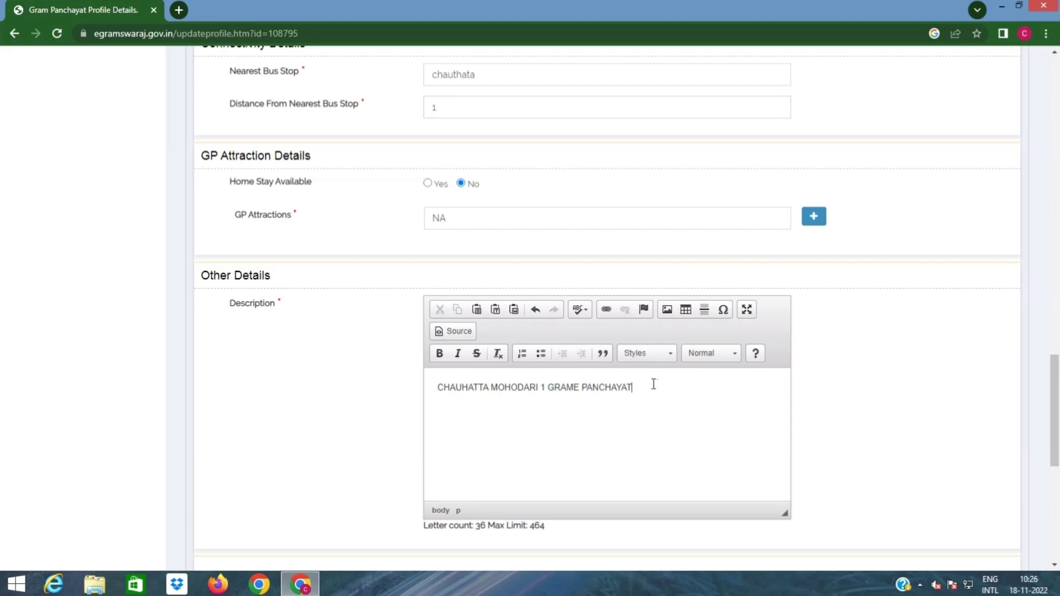
left_click(578, 388)
key("BackSpace")
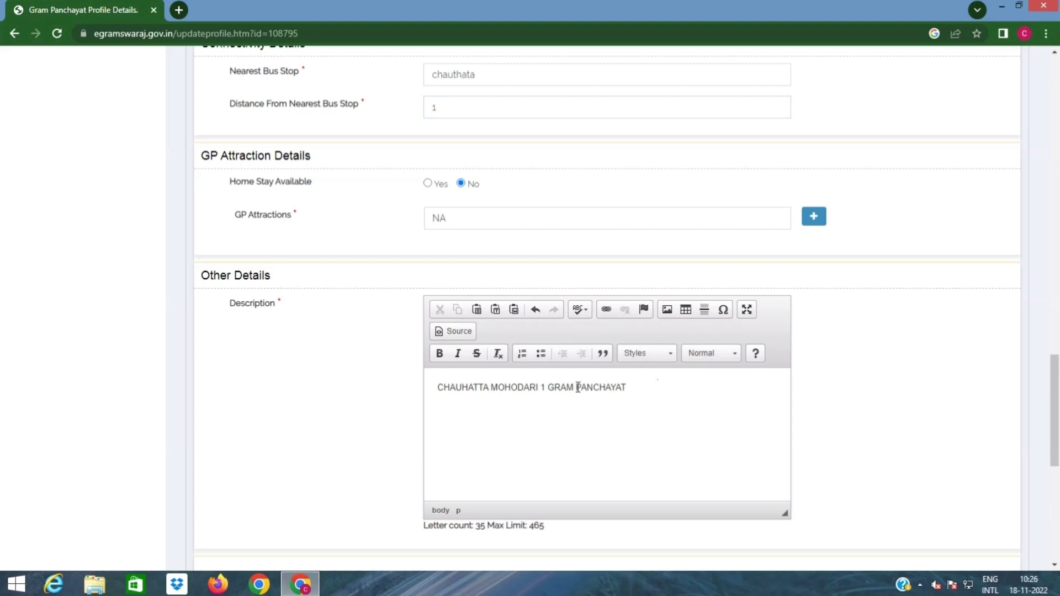
- Extend the profile description with CONTAINS 15 SANSAD UNDER LABPUR DEVELOPMENT BLOCK OF BIRBHUM DISTRICT
type("CONTA")
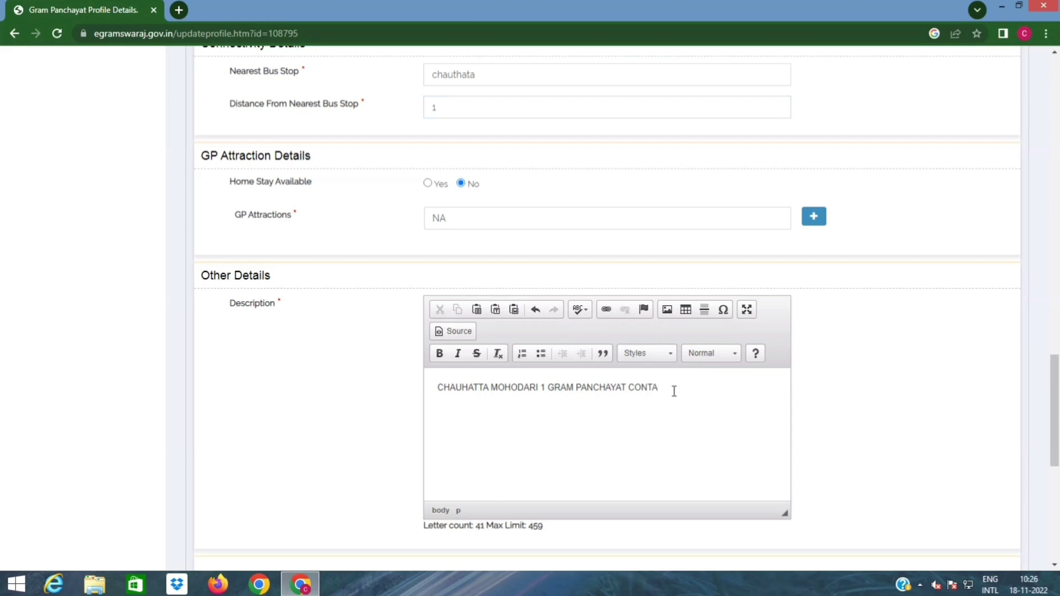
type("INS 15 SANDAS")
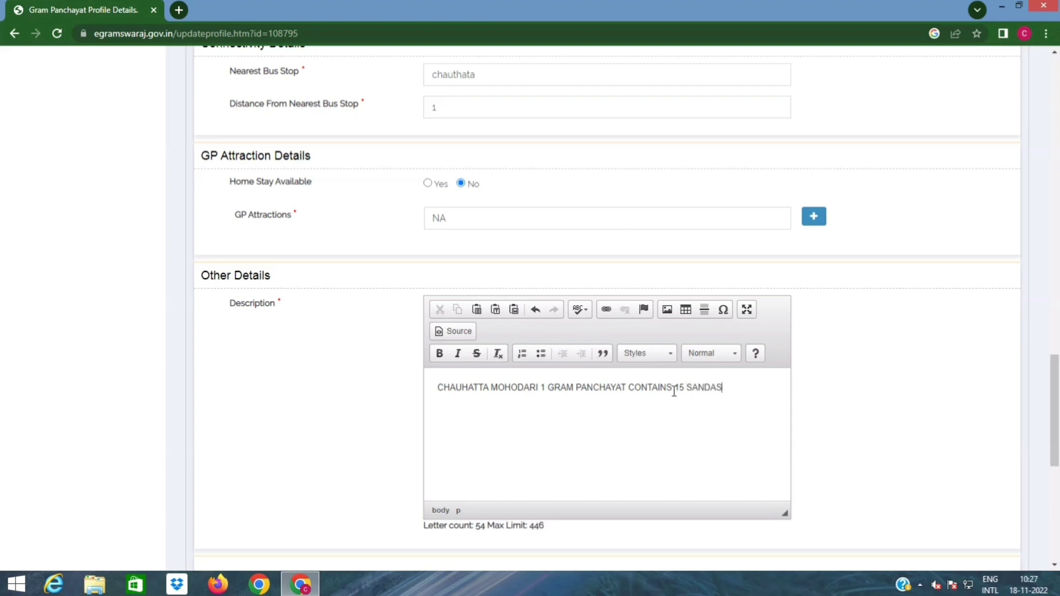
key("BackSpace")
key("BackSpace")
key("BackSpace")
type("SAD")
type("UNDER LABPUR DEVELOPMENT BLOCK OF BIRBHUM DISTRICT")
- In the infrastructure details, set Panchayat Bhawan and computer/laptop/printer/scanner availability to Yes
scroll(646, 448, "down", 6)
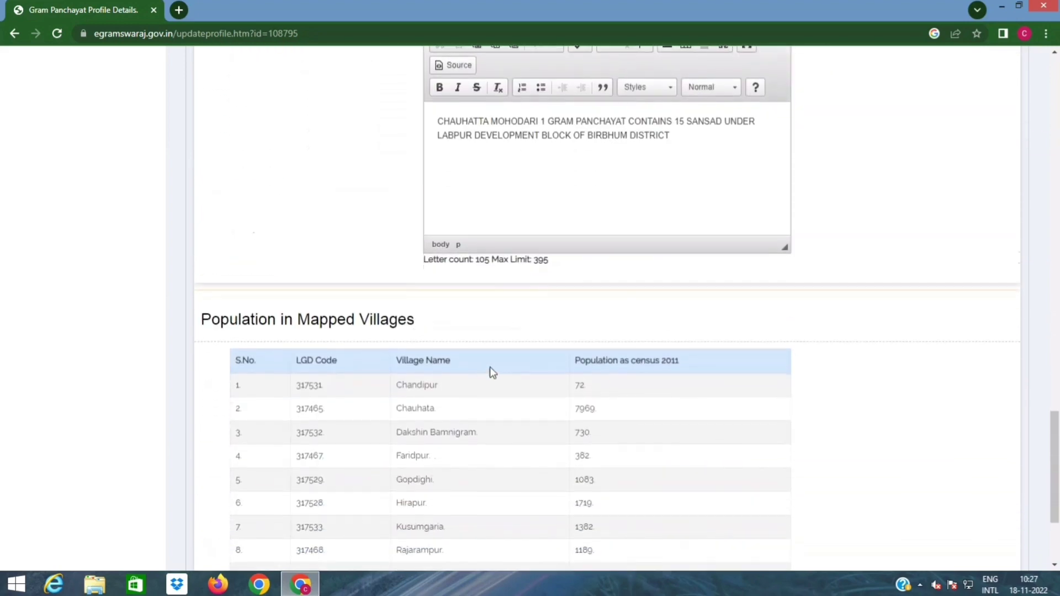
scroll(596, 338, "down", 3)
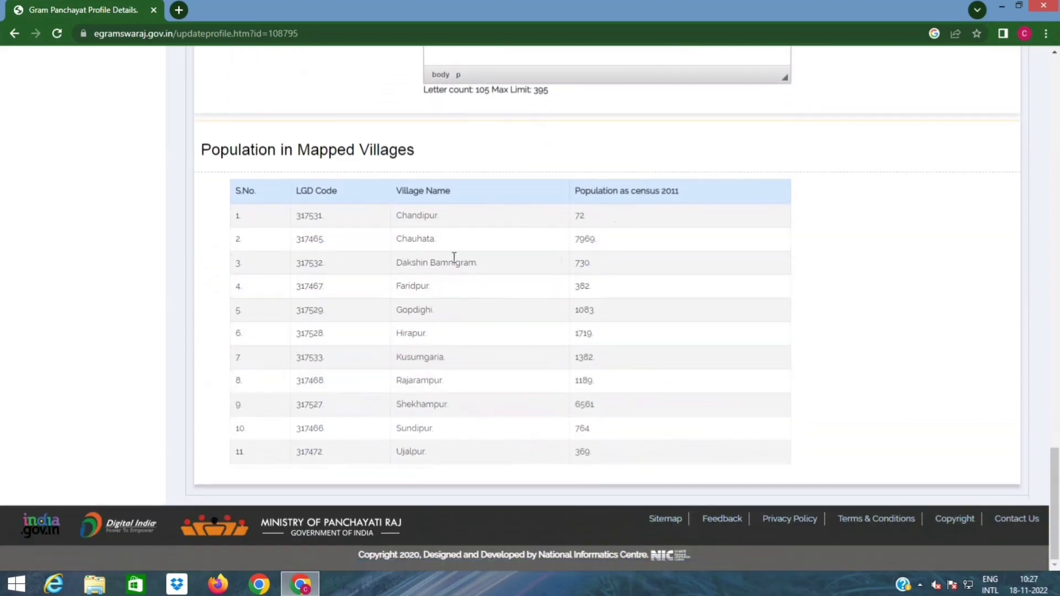
scroll(603, 308, "up", 12)
scroll(606, 310, "up", 15)
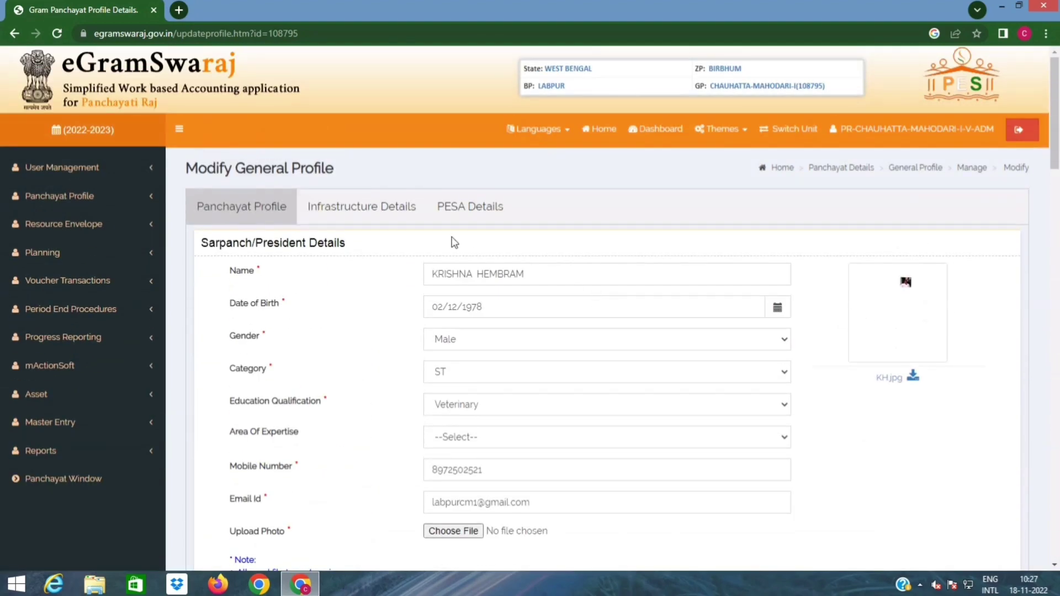
left_click(383, 208)
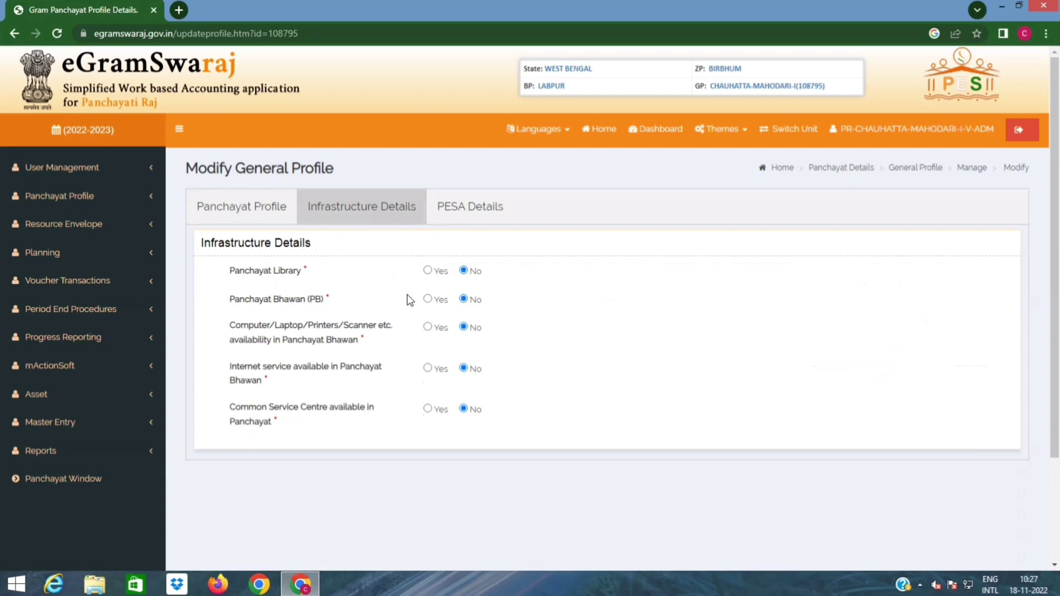
left_click(428, 299)
left_click(428, 327)
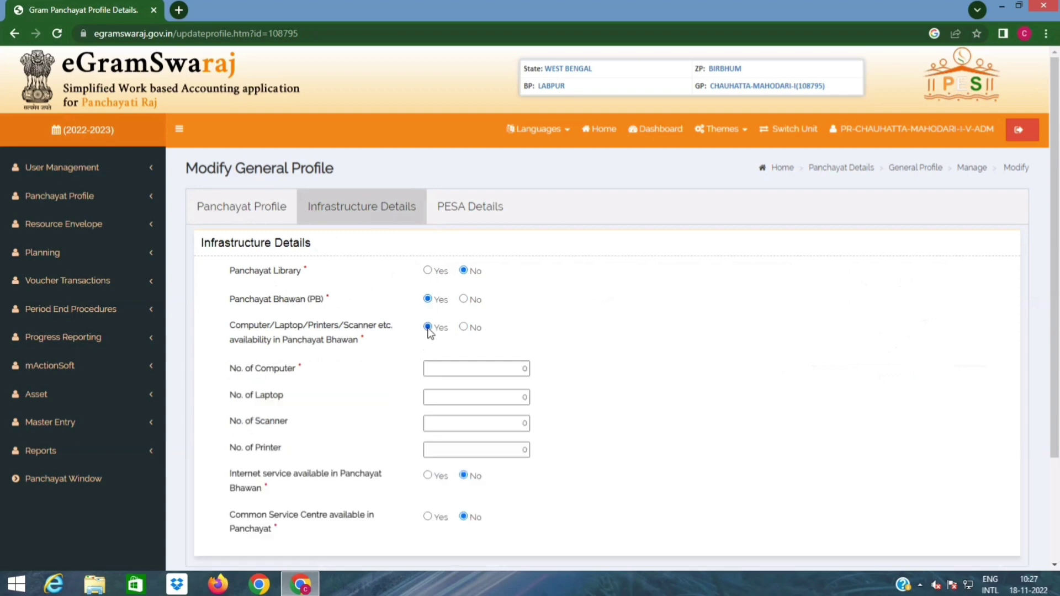
- Enter 4 computers, 2 laptops, 1 scanner and 4 printers, and mark internet service in the Panchayat Bhawan as available through WiFi
scroll(532, 308, "down", 1)
scroll(533, 308, "down", 1)
double_click(436, 236)
type("4")
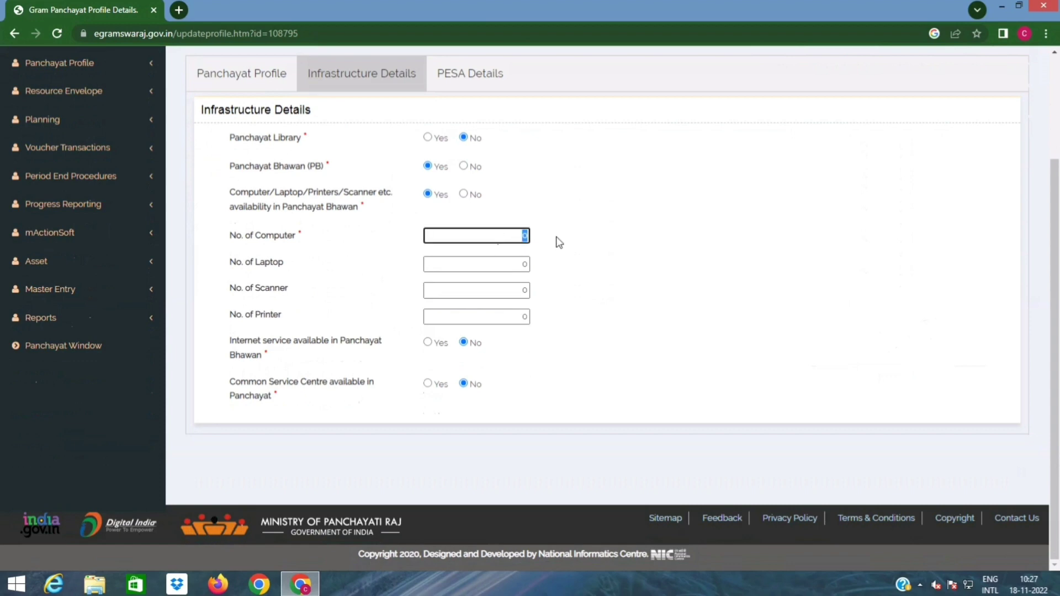
double_click(515, 265)
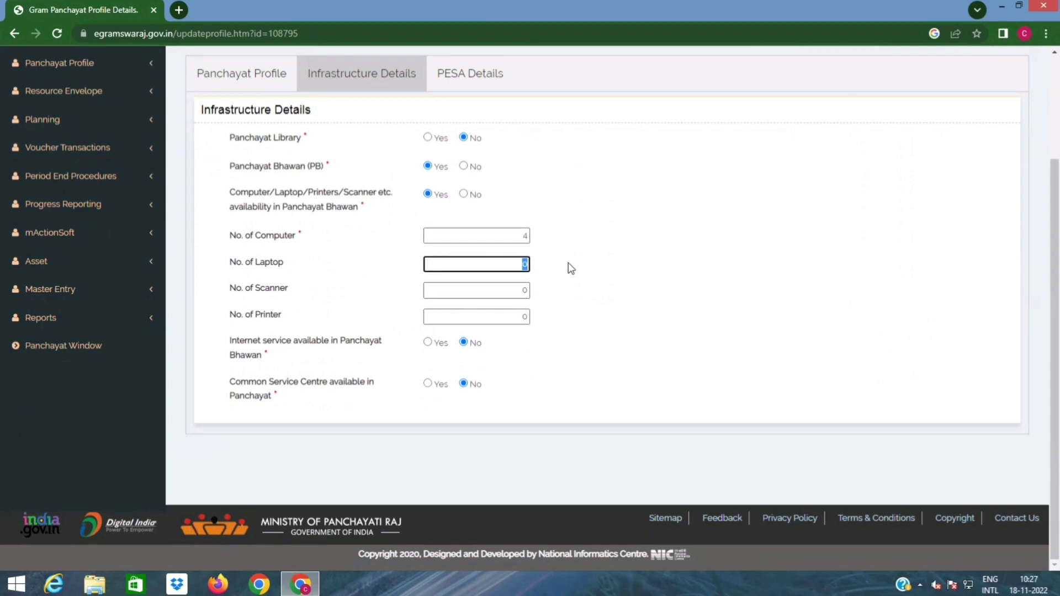
type("2")
double_click(512, 289)
type("1")
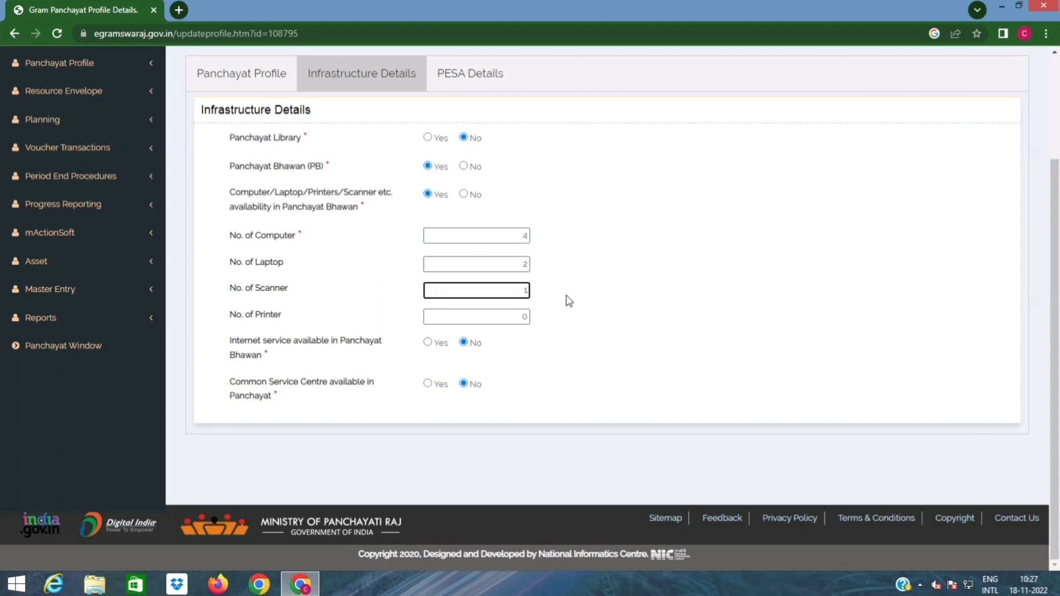
double_click(519, 316)
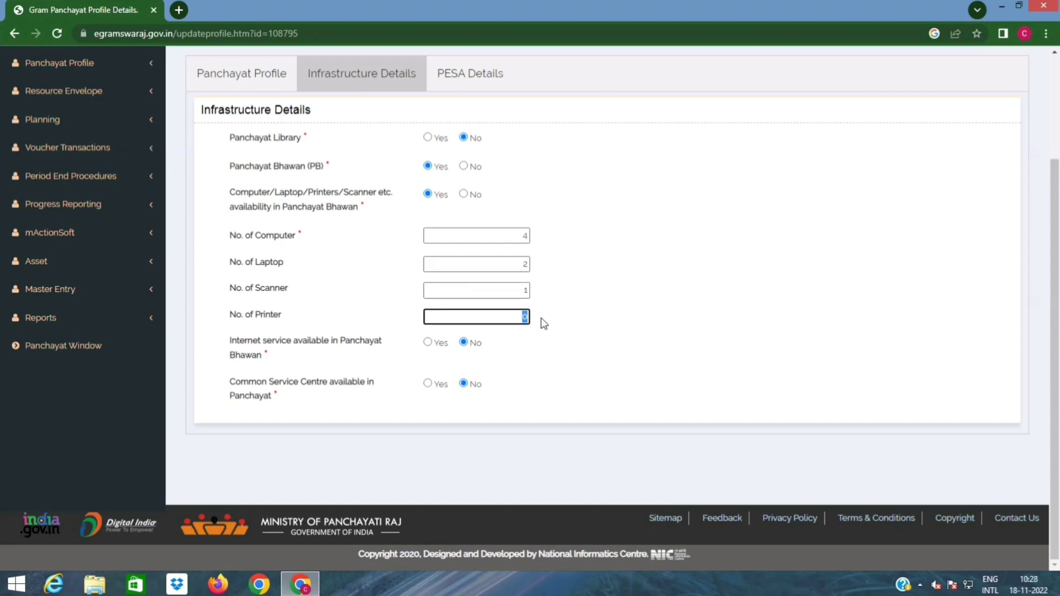
type("4")
left_click(428, 342)
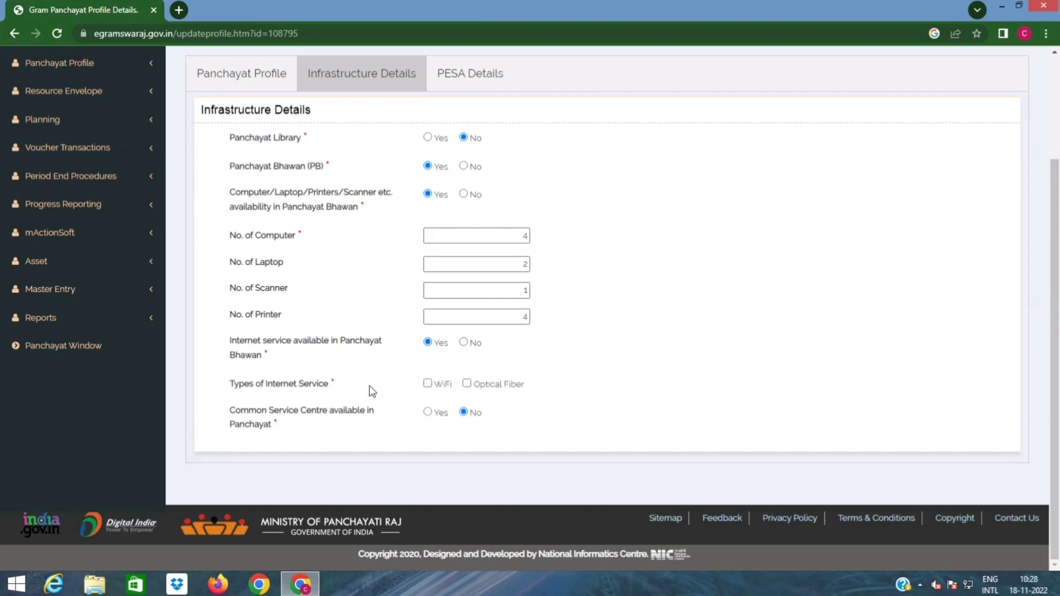
left_click(429, 384)
- Submit the modified general profile from the PESA details and acknowledge the message
scroll(558, 389, "up", 1)
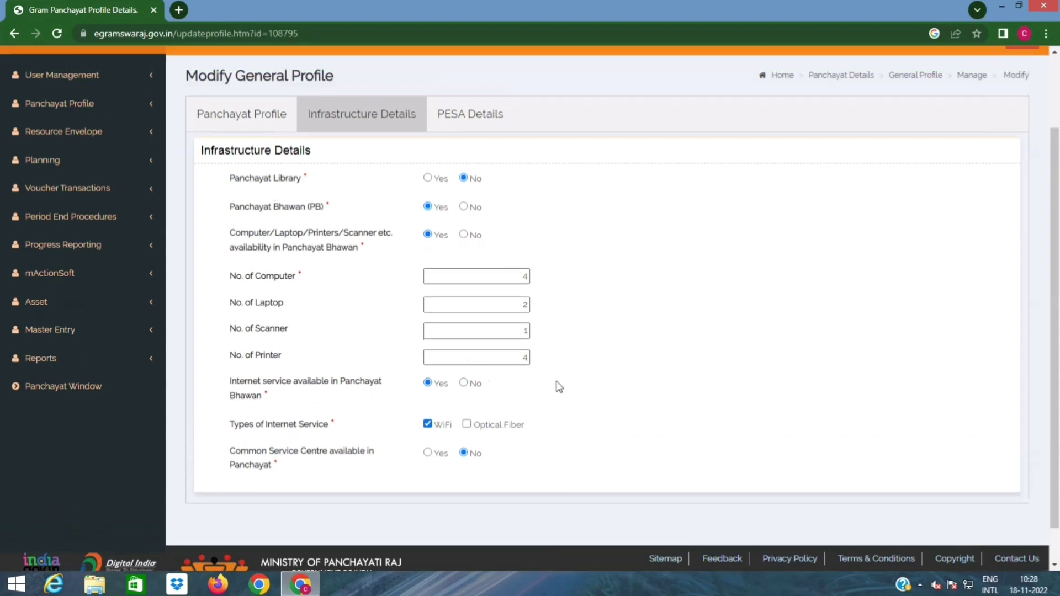
scroll(559, 386, "up", 2)
left_click(464, 216)
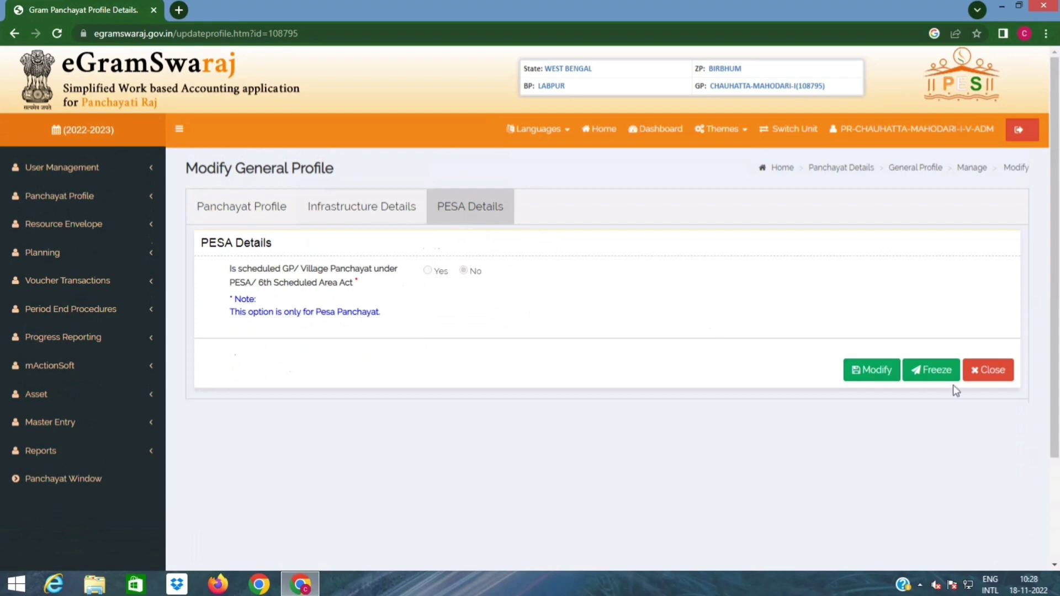
left_click(878, 373)
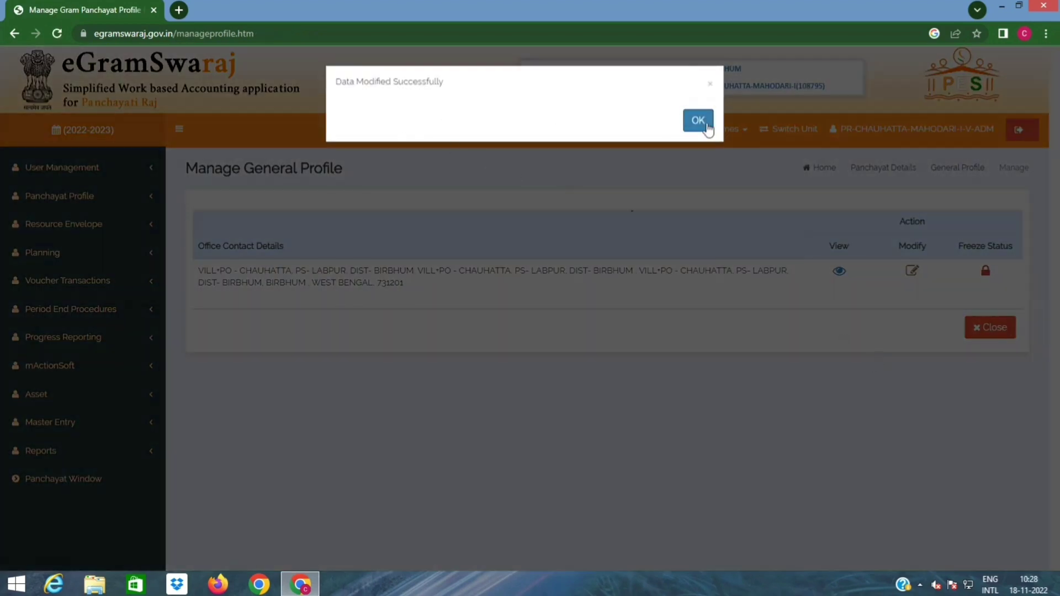
left_click(697, 123)
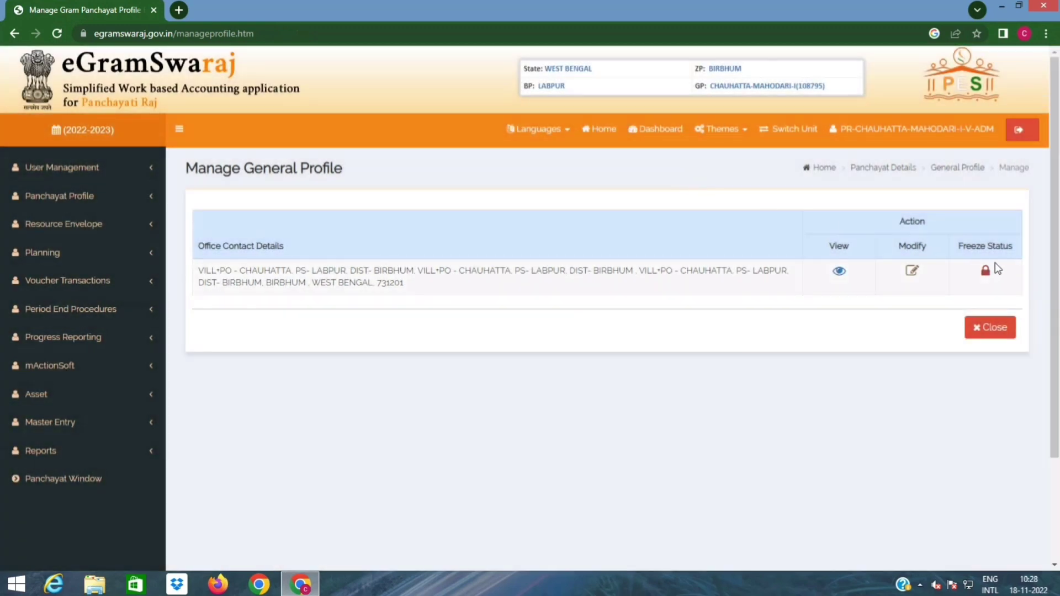
- Open the general profile for freezing, review its entries, and freeze it from the PESA details
left_click(985, 273)
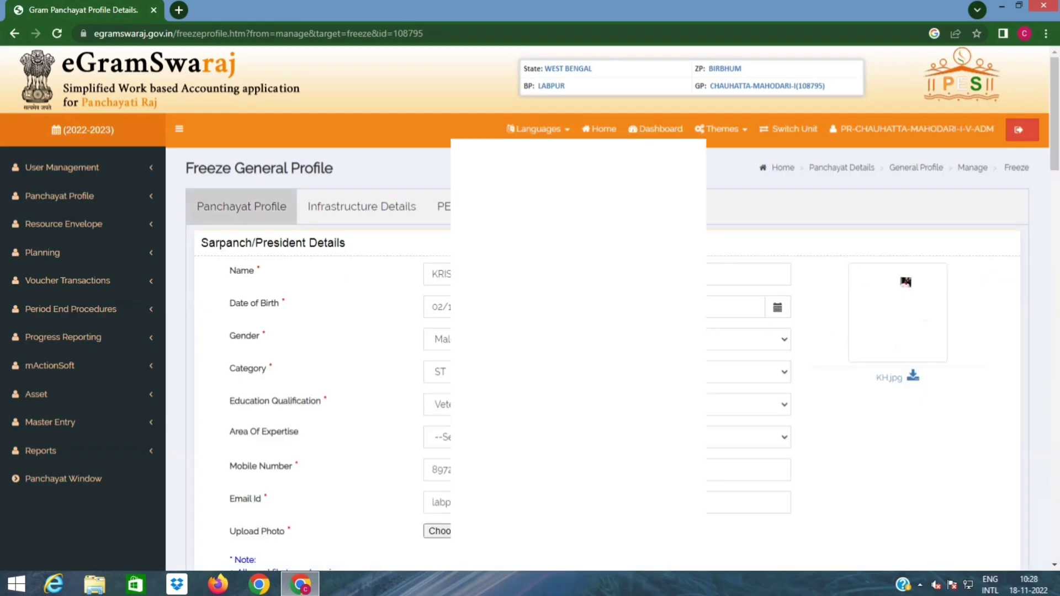
scroll(608, 309, "down", 9)
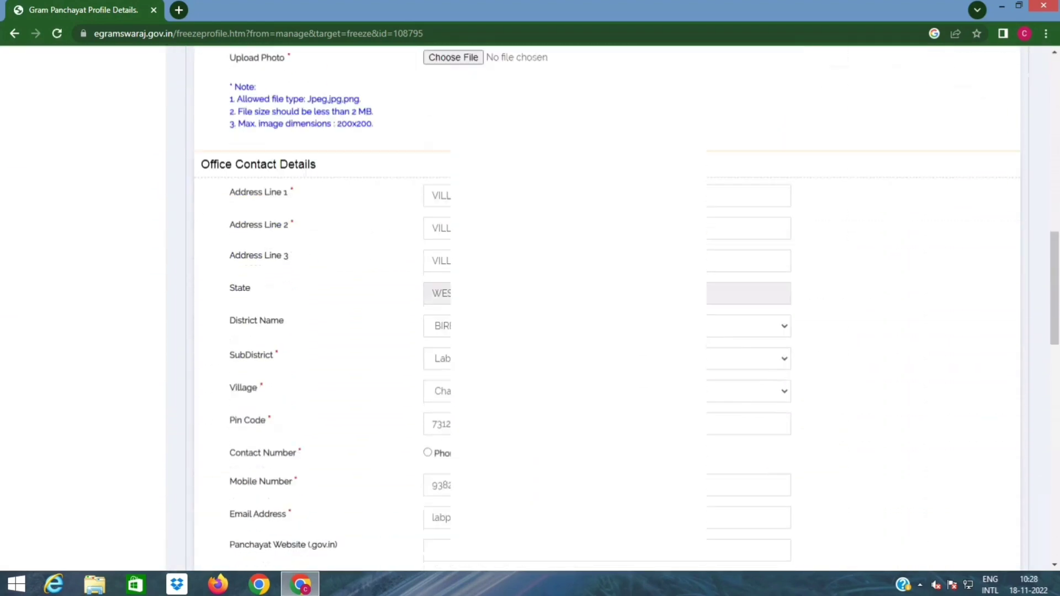
scroll(608, 309, "down", 14)
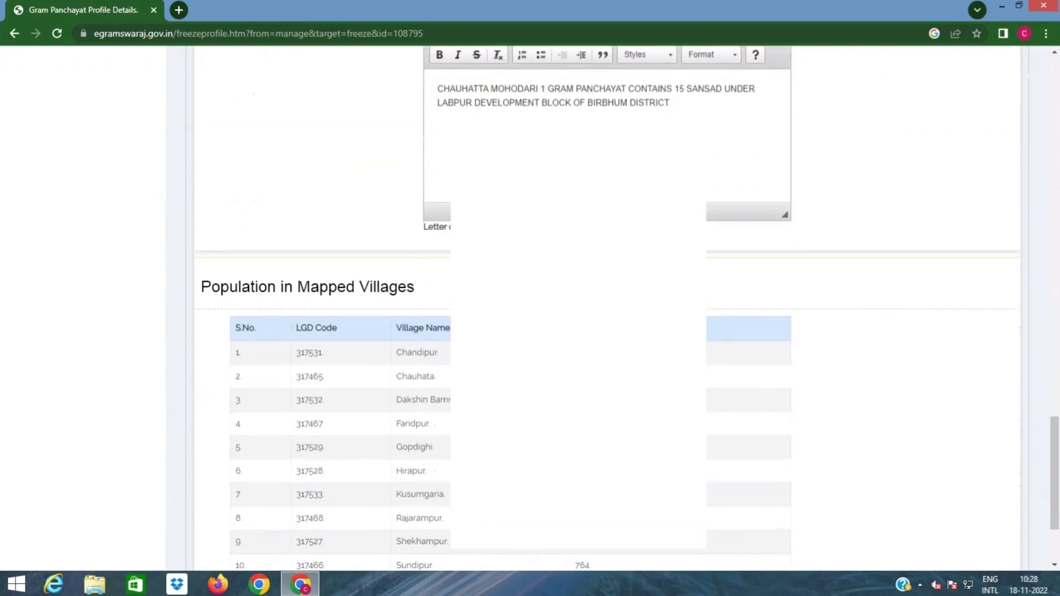
scroll(608, 309, "down", 3)
scroll(607, 309, "up", 15)
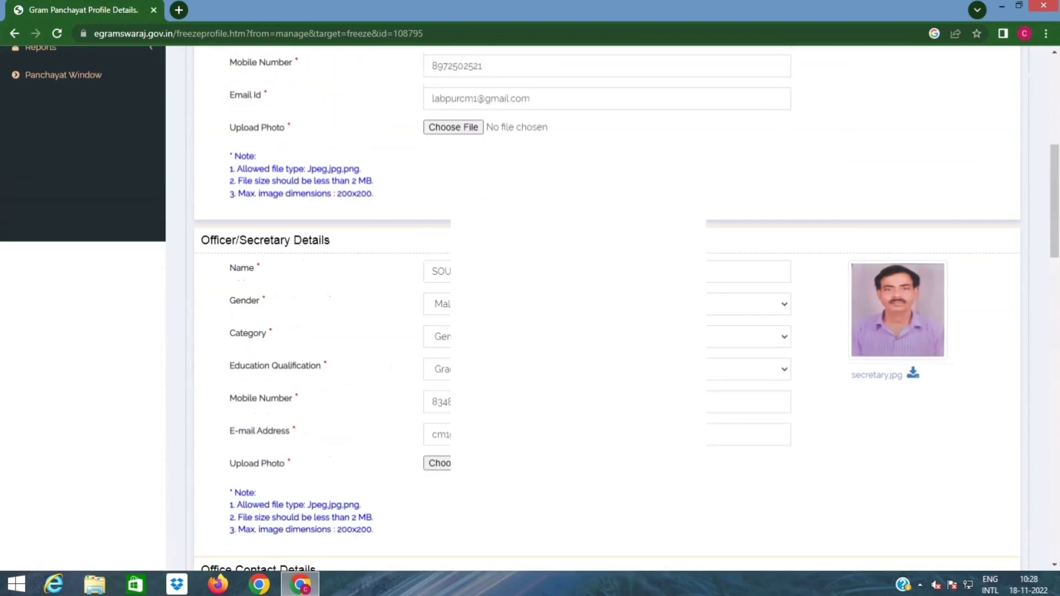
scroll(608, 309, "up", 5)
scroll(608, 309, "up", 1)
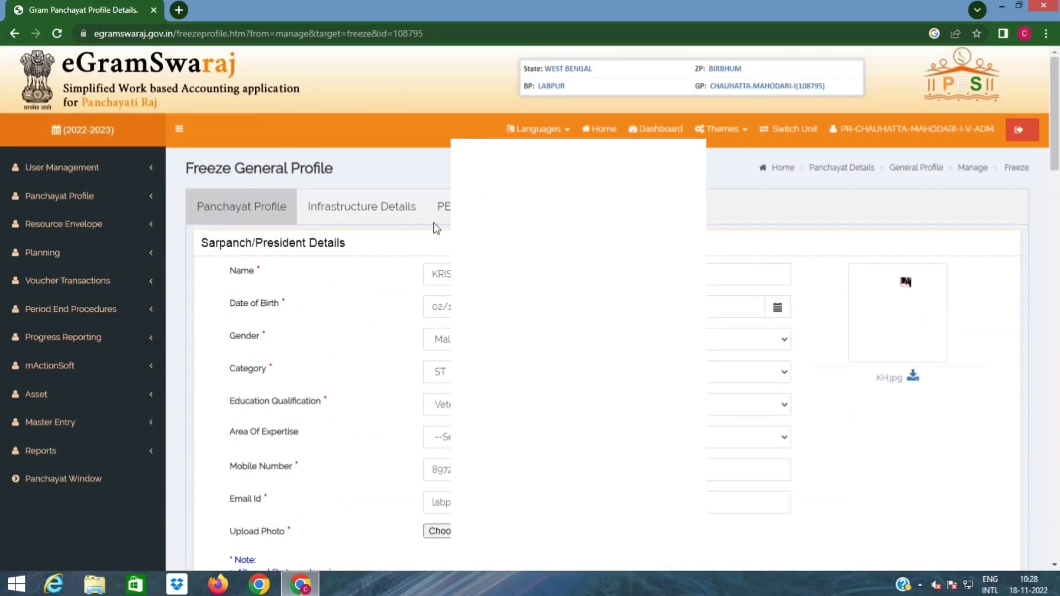
left_click(475, 209)
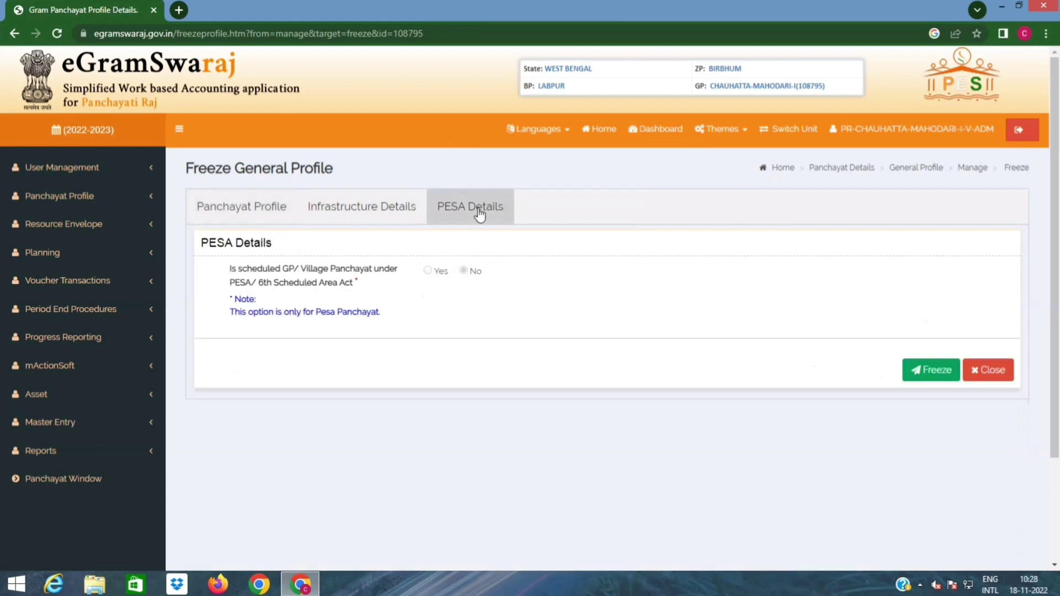
left_click(920, 378)
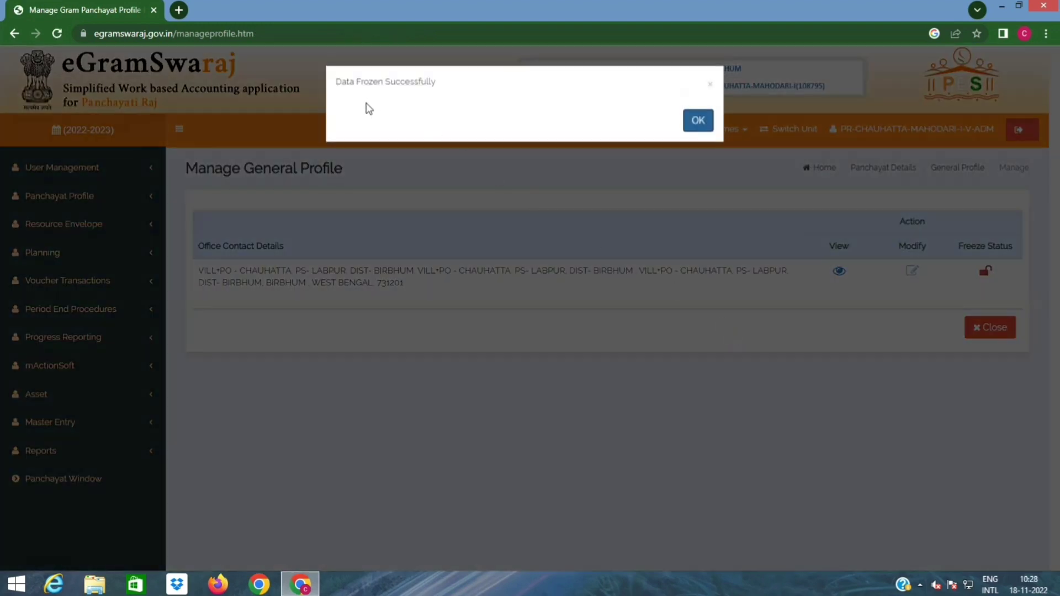
left_click(700, 121)
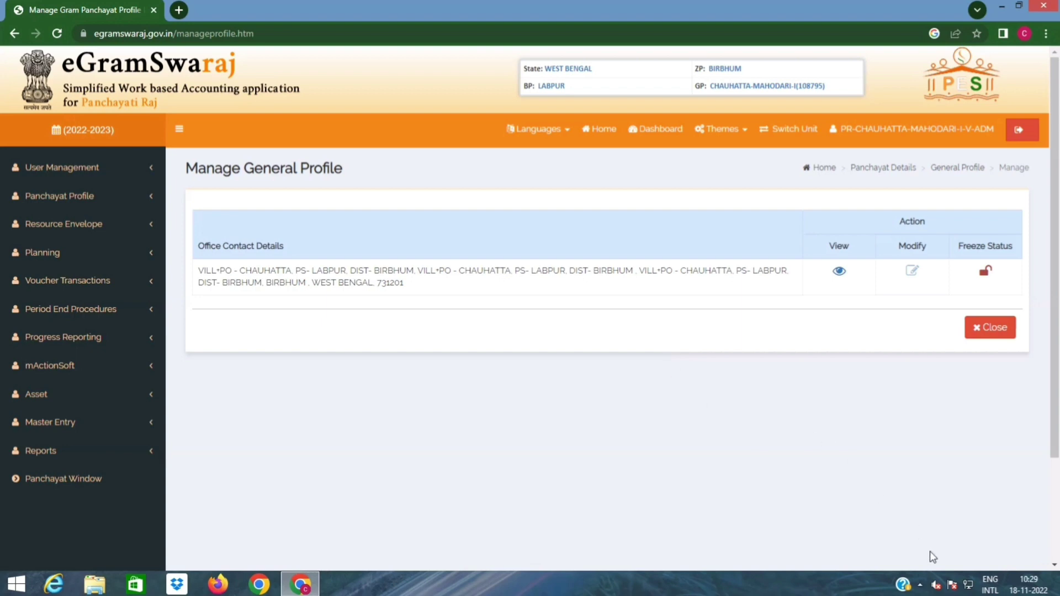
left_click(919, 585)
right_click(895, 520)
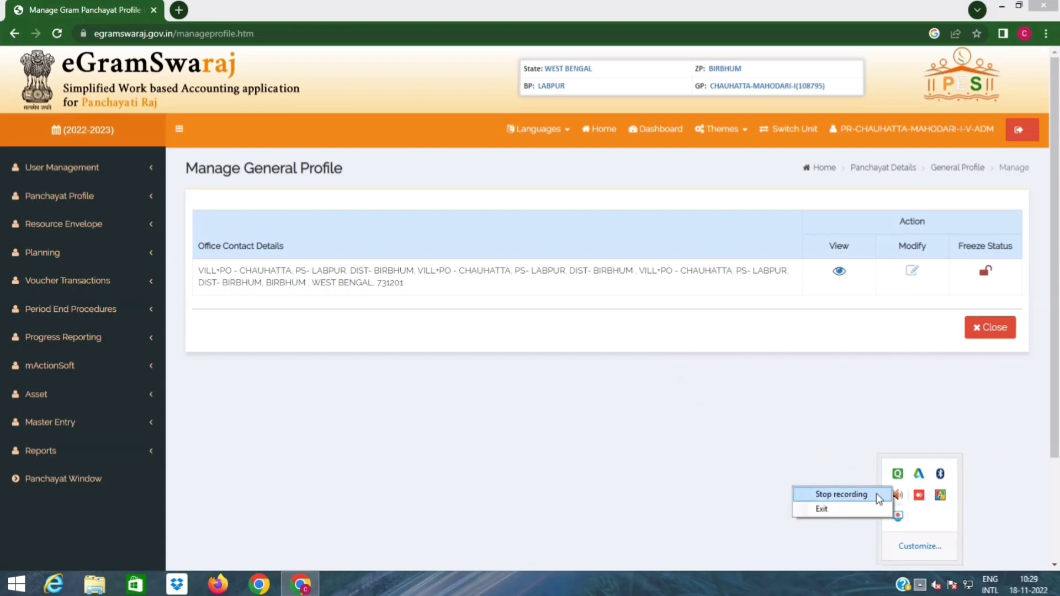